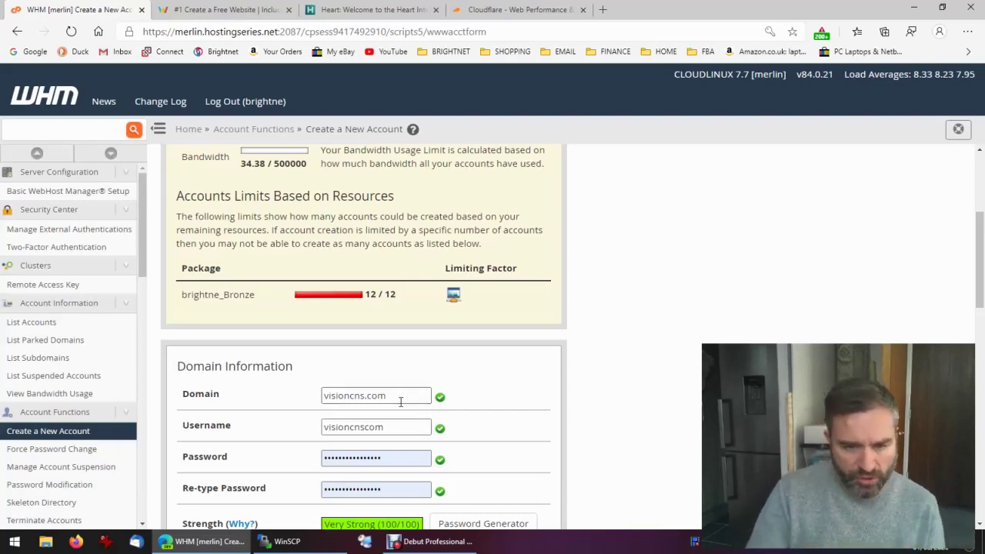
Submit the new WHM hosting account for visioncns.com, then bring up the Webador homepage
left_click_drag(401, 396, 317, 397)
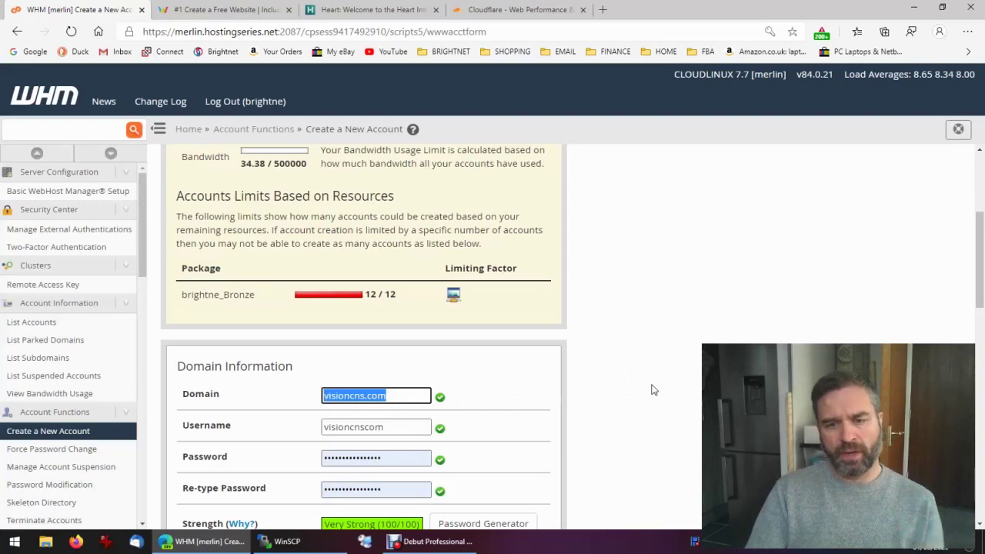
scroll(651, 390, "down", 1)
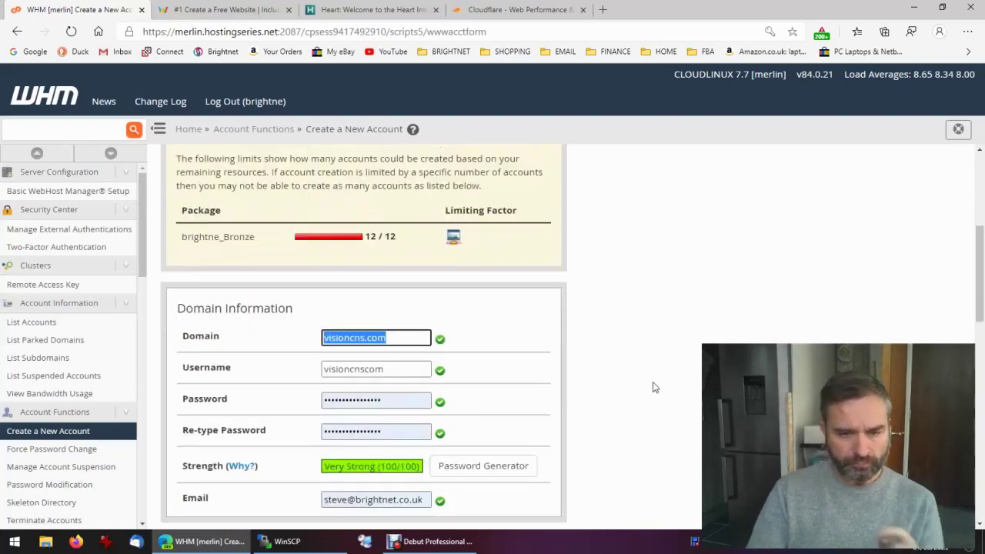
scroll(653, 387, "down", 1)
scroll(653, 387, "down", 1)
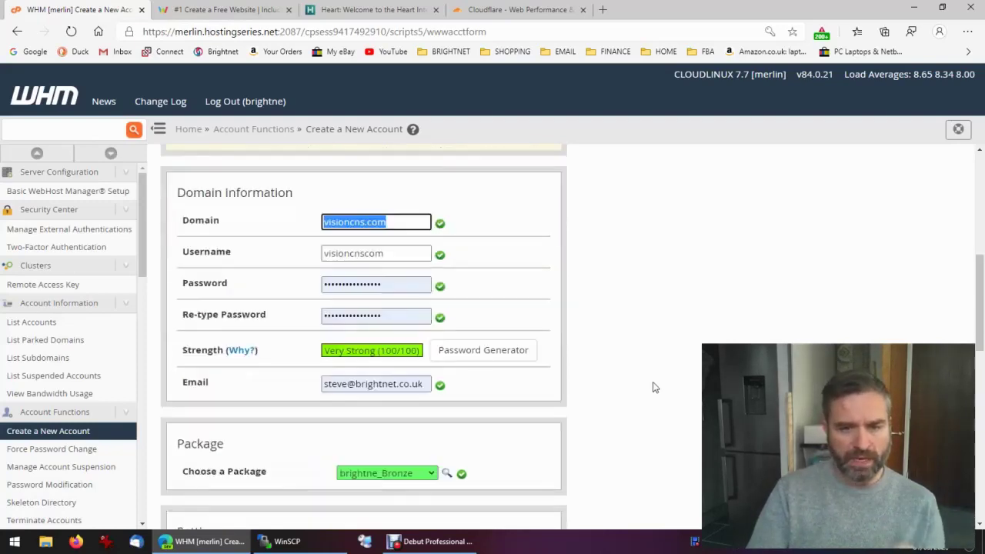
scroll(653, 387, "down", 1)
scroll(653, 387, "down", 1)
scroll(653, 387, "down", 2)
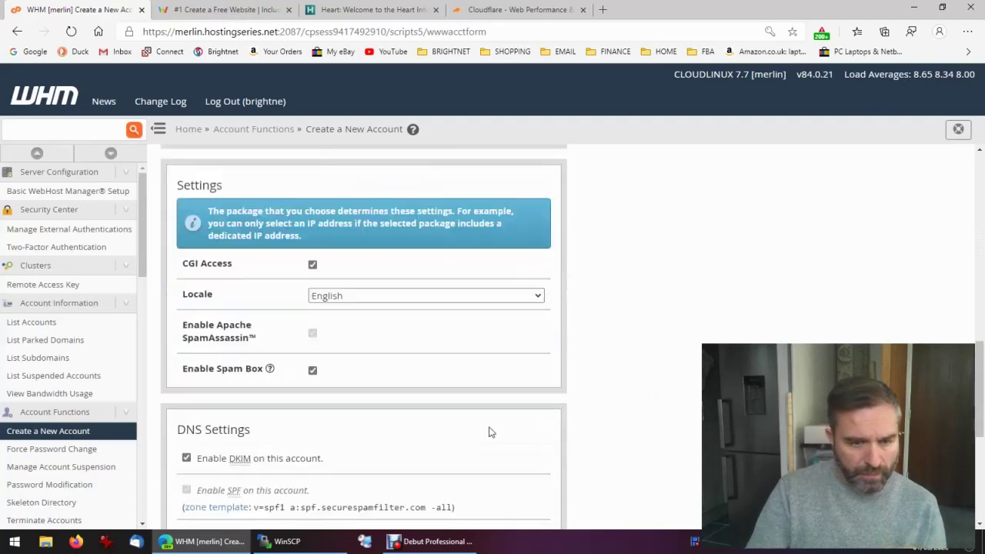
scroll(488, 431, "down", 3)
scroll(463, 438, "down", 1)
left_click(182, 499)
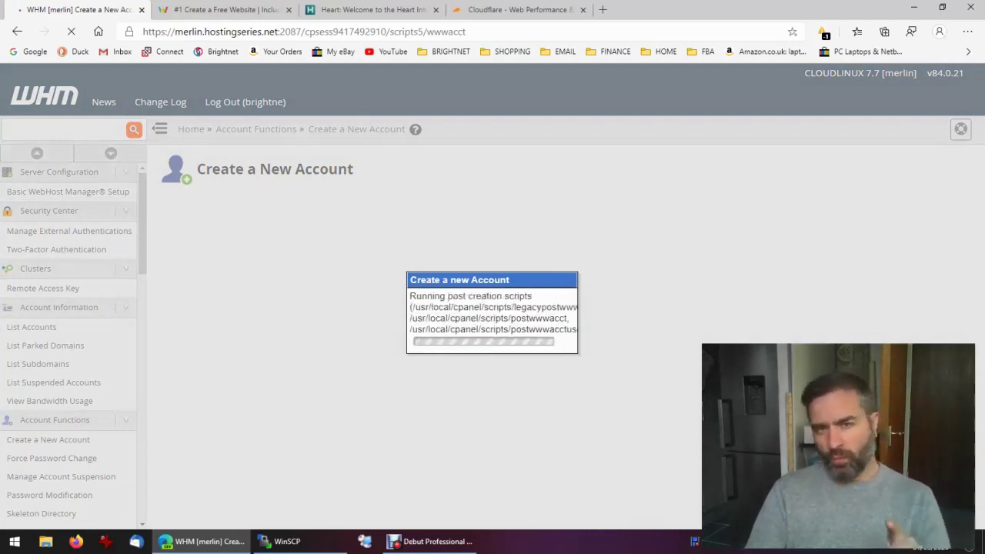
left_click(223, 10)
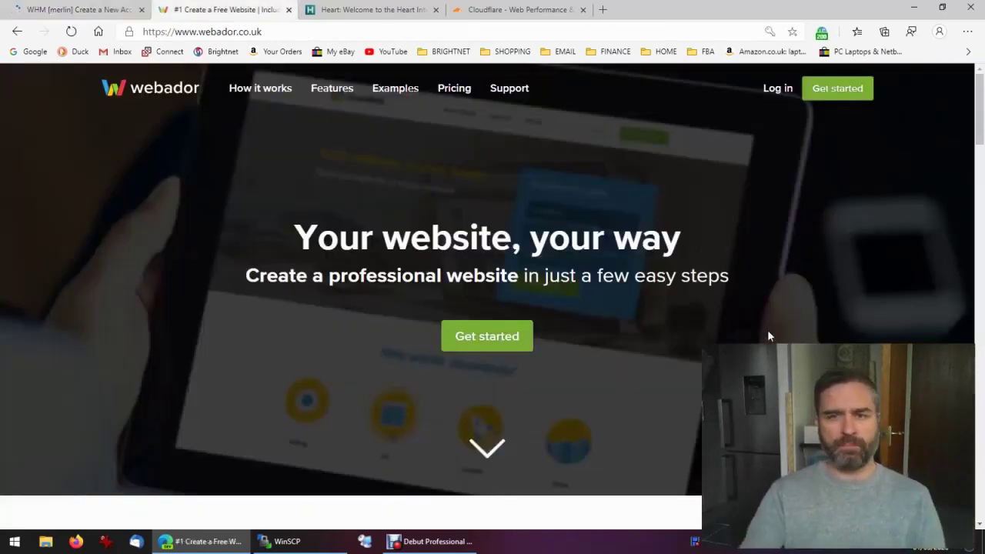
Sign in to Webador and create a new website named visioncns.com
left_click(776, 90)
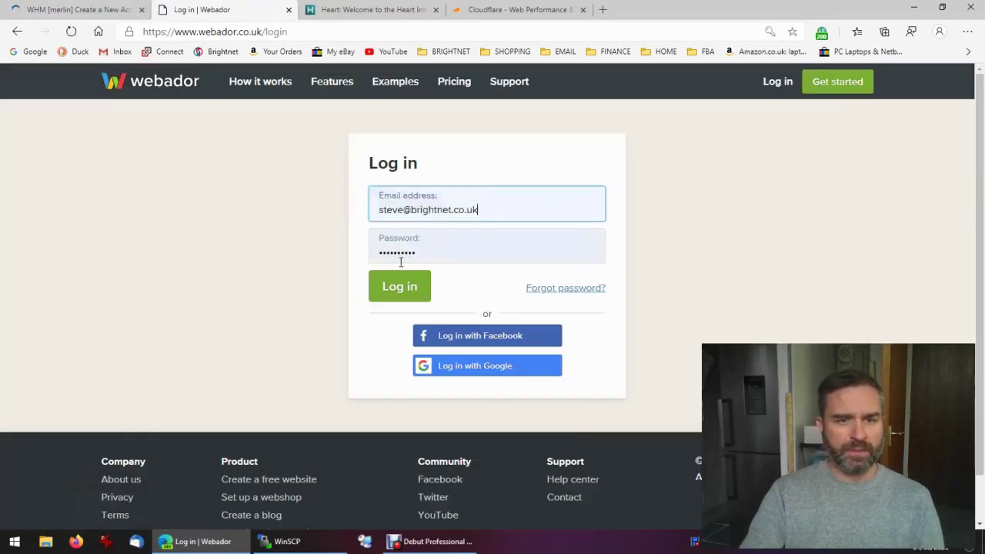
left_click(395, 286)
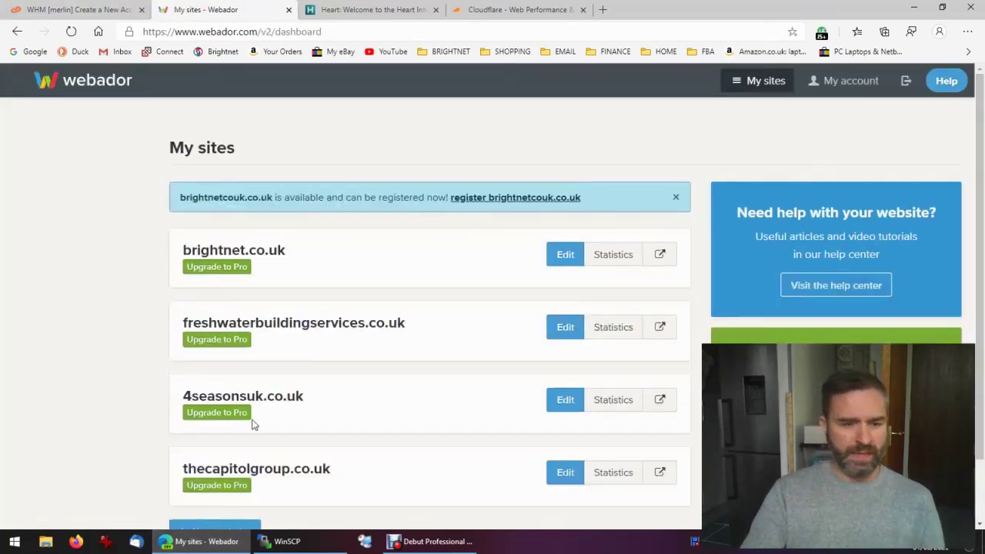
scroll(218, 413, "down", 1)
left_click(216, 464)
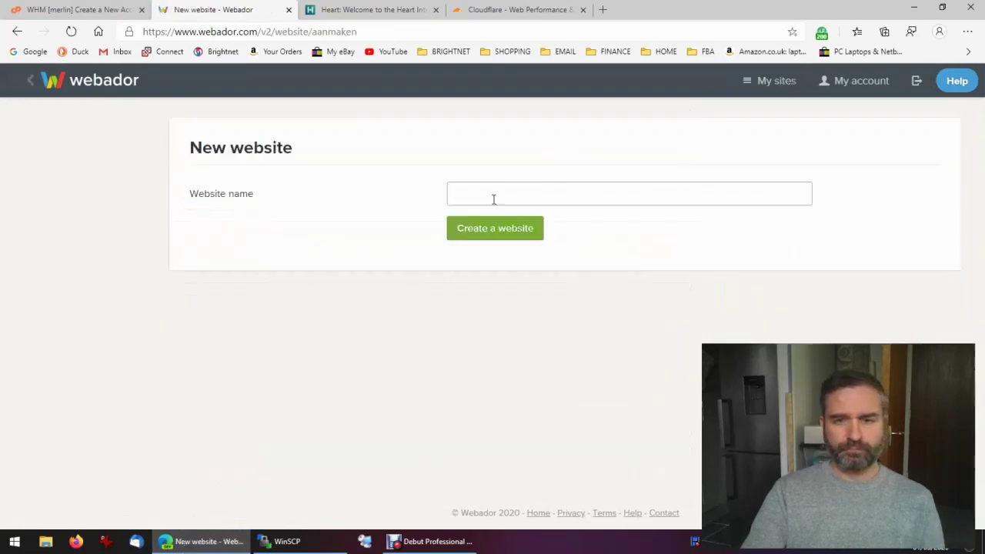
left_click(492, 197)
left_click(493, 219)
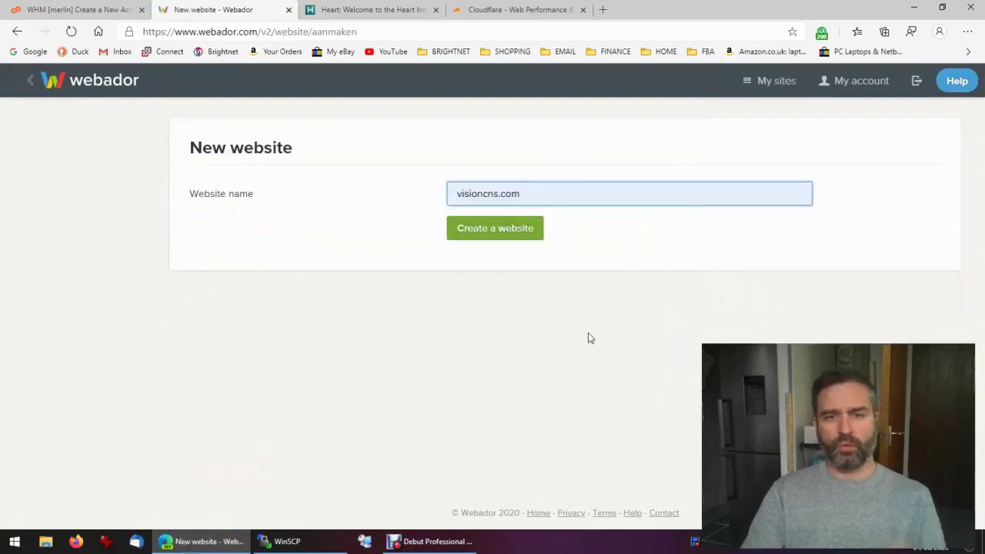
left_click(499, 231)
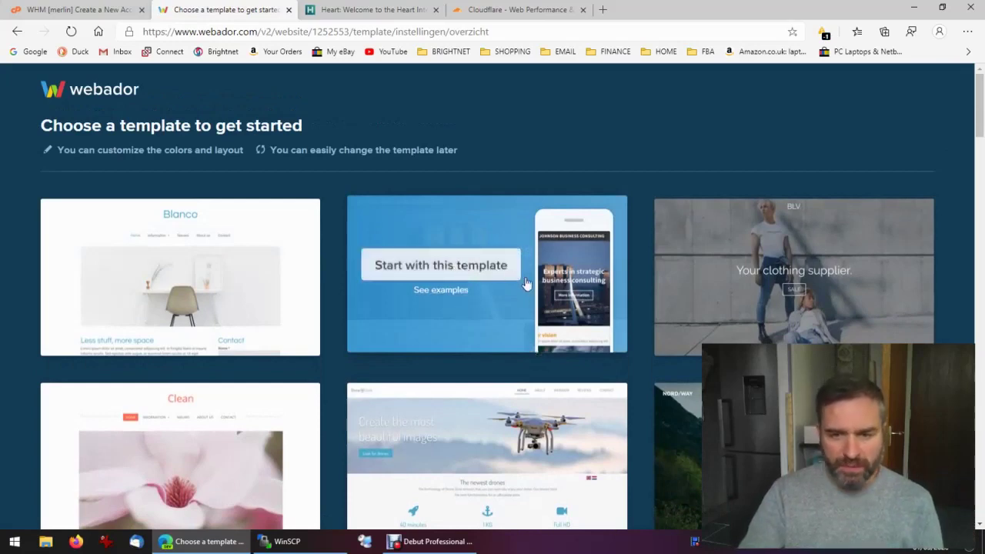
Apply the business consulting template with the Free plan to the visioncns.com site
left_click(449, 275)
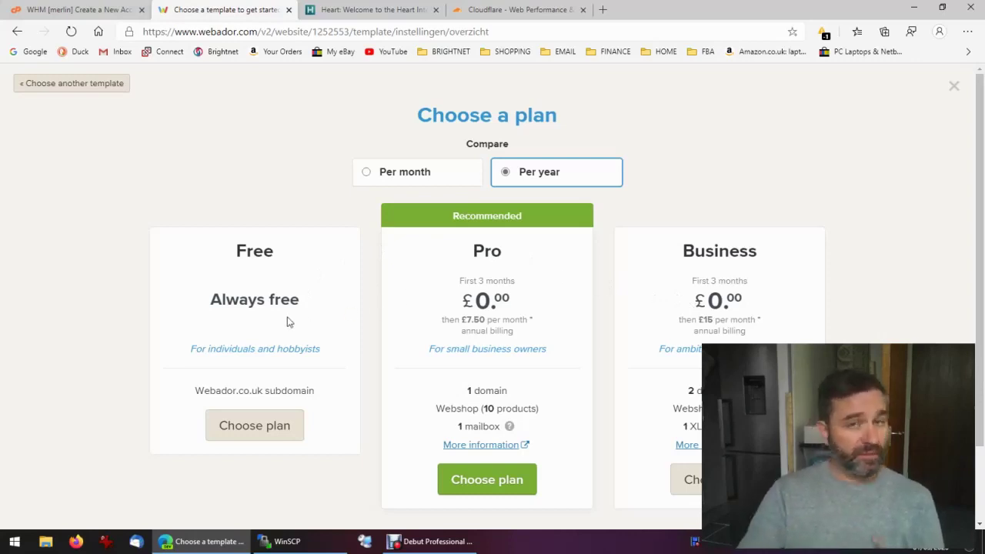
left_click(262, 429)
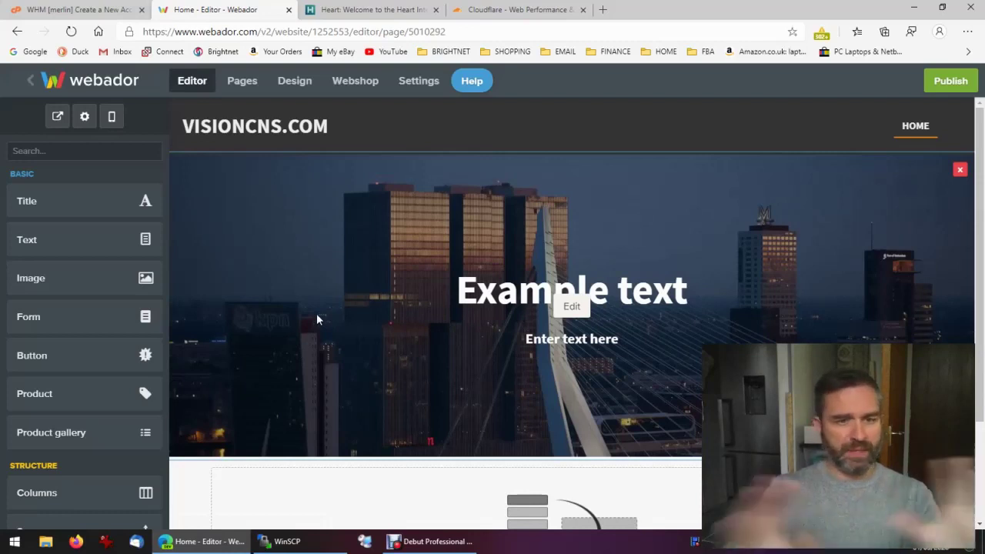
Replace 'Example' in the banner heading with 'fgdfg df' and save the banner
left_click(513, 309)
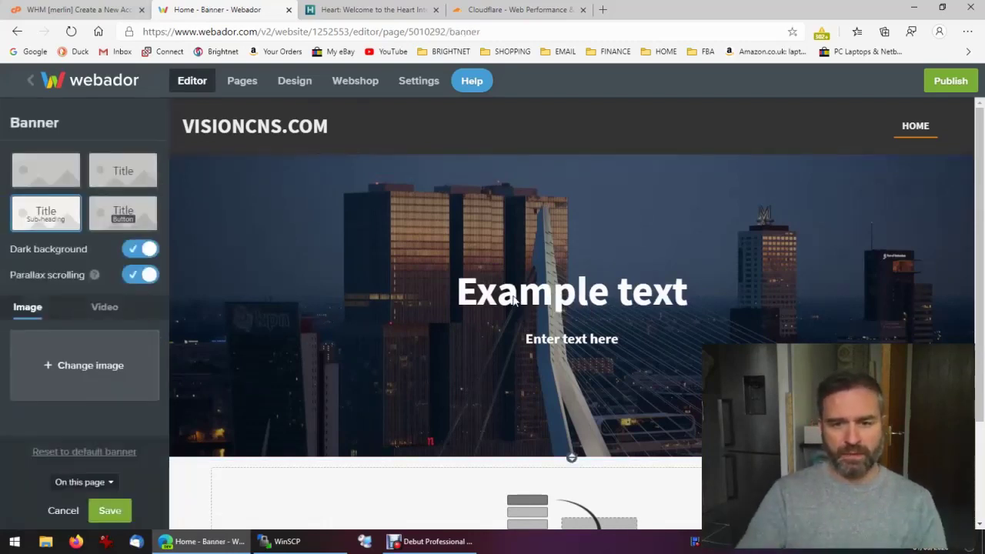
double_click(513, 300)
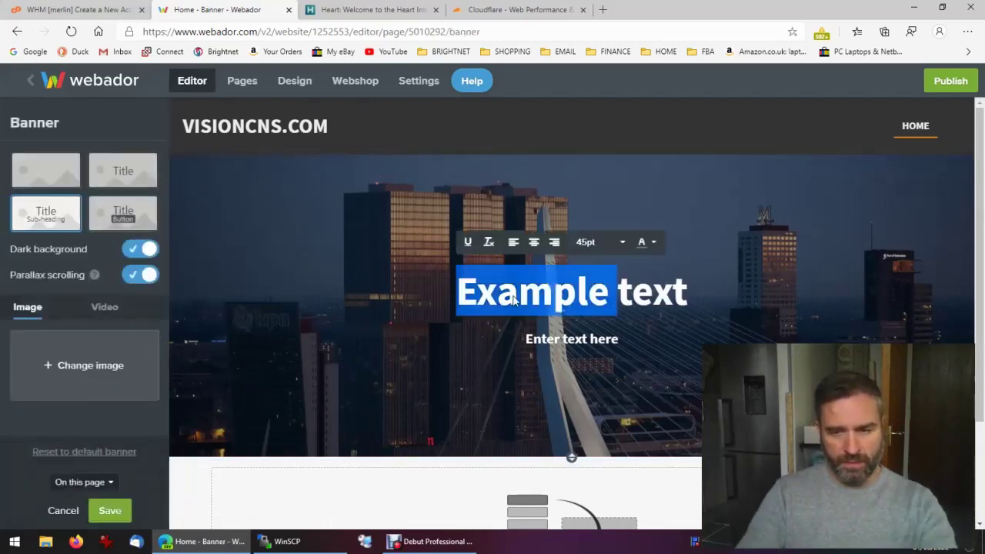
type("fgdfg df")
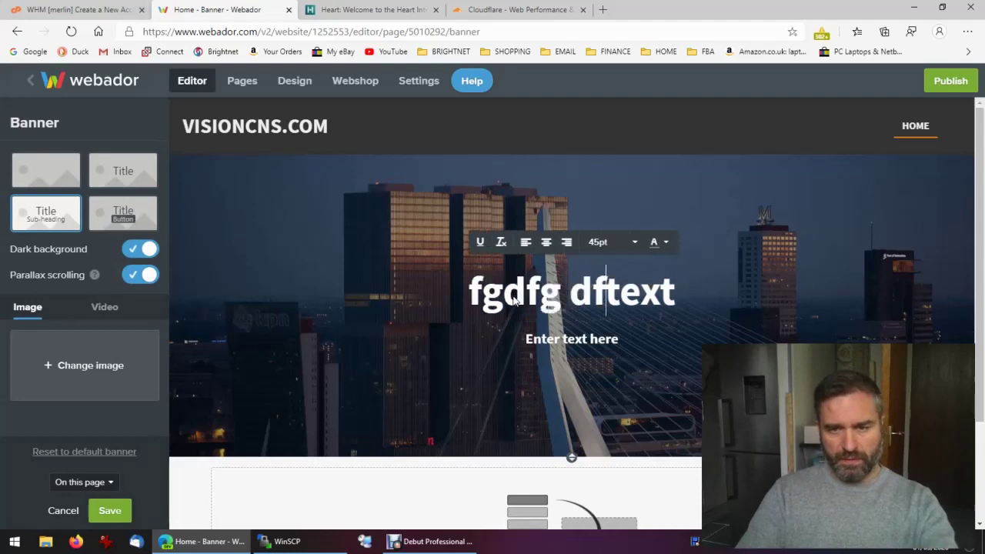
left_click(110, 511)
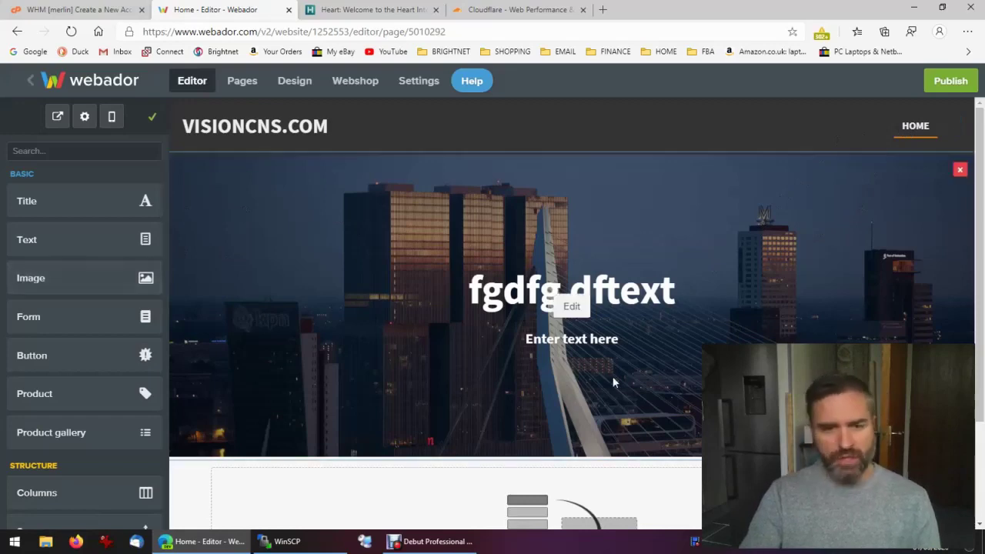
scroll(236, 372, "down", 2)
scroll(430, 269, "up", 2)
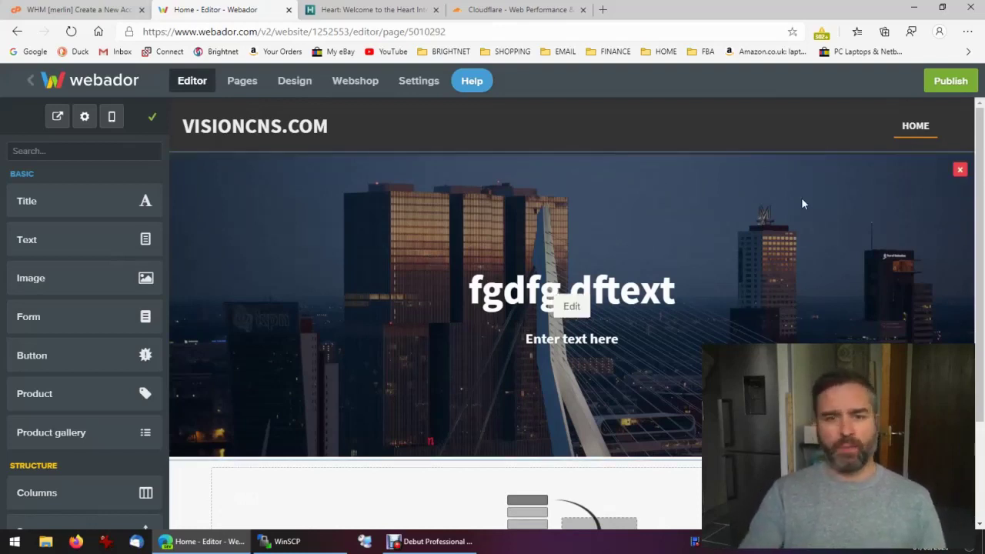
Publish the site free at visioncns.webador.co.uk and open the live site
left_click(950, 81)
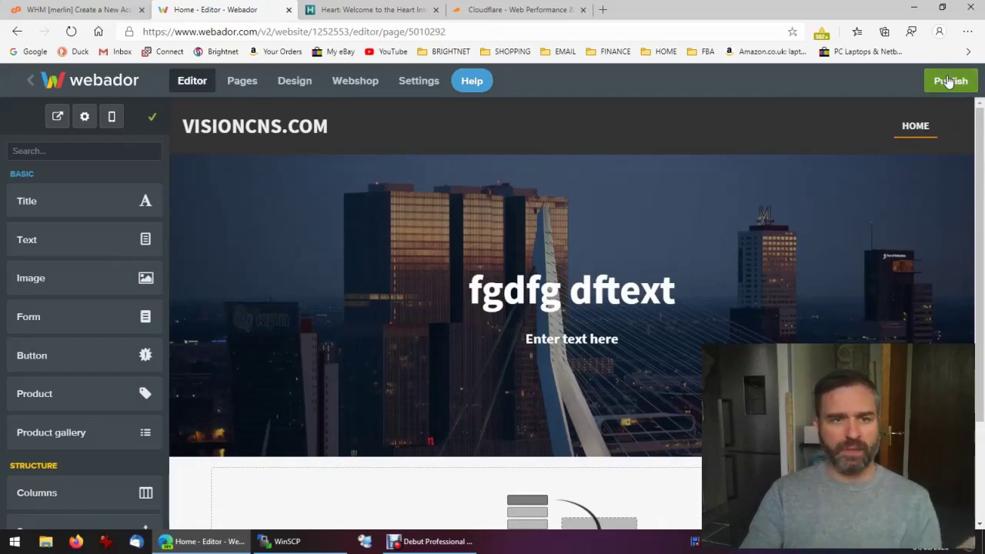
left_click(468, 163)
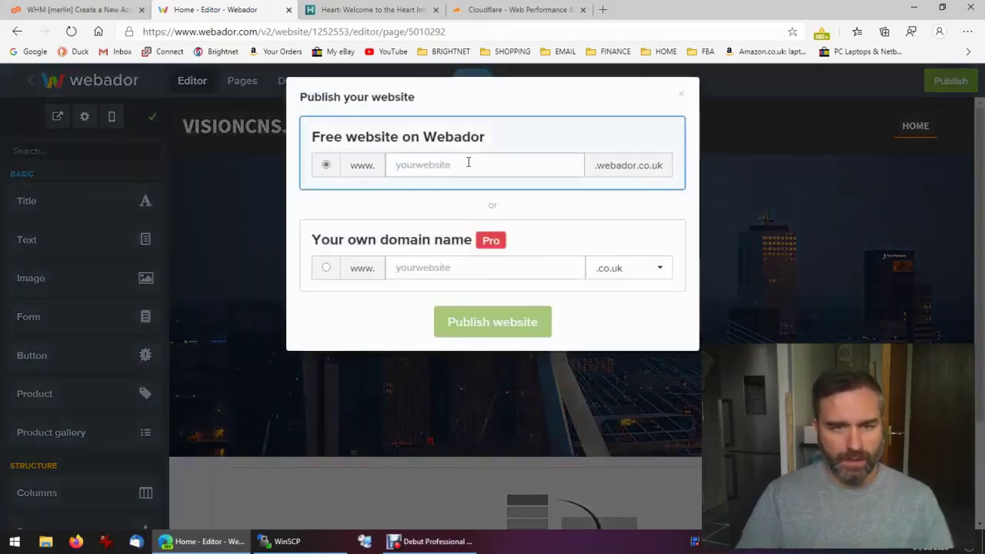
left_click(467, 164)
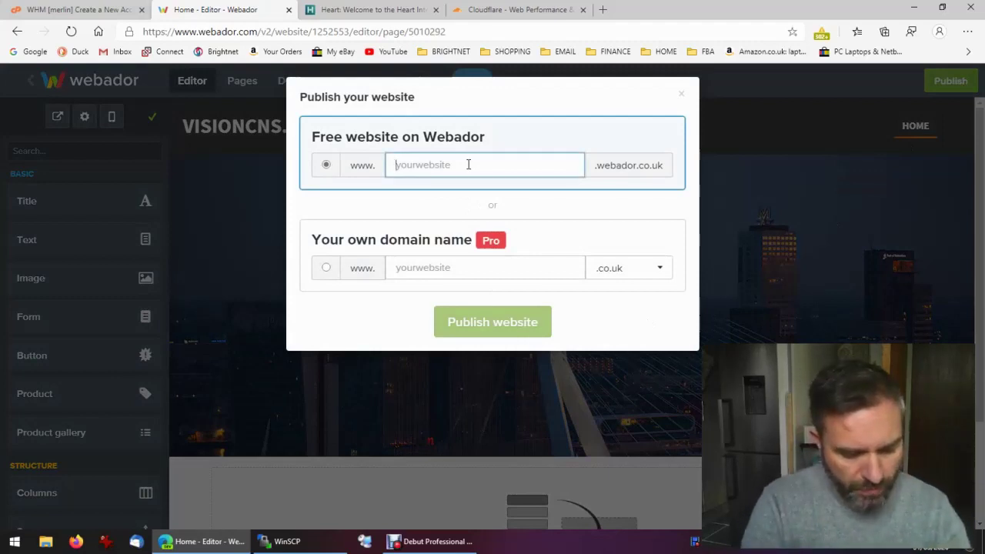
type("vis")
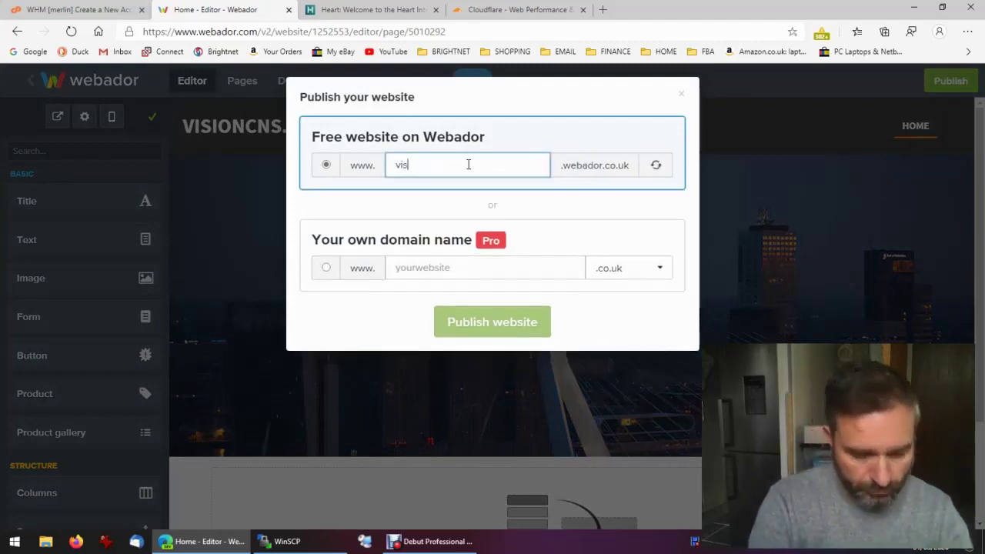
type("ioncns")
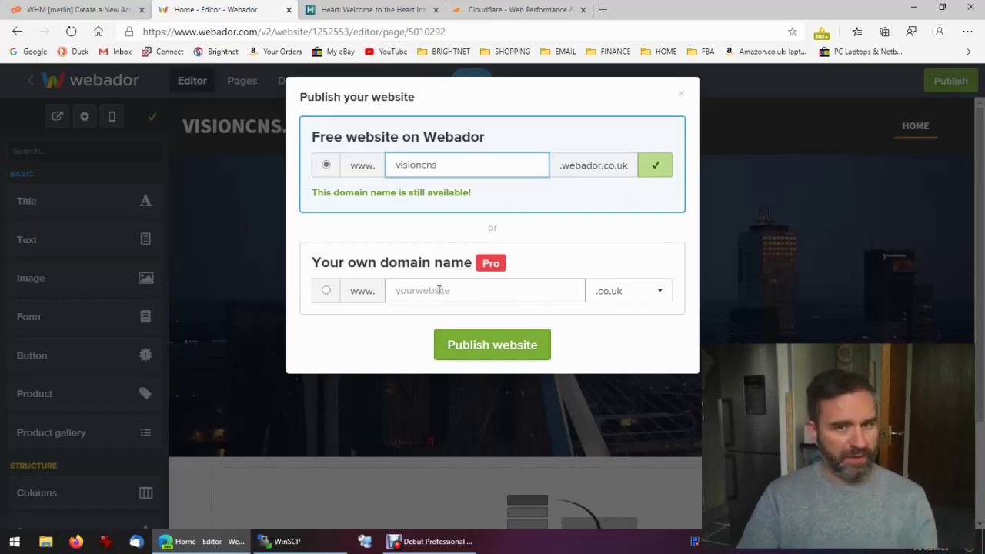
left_click(477, 348)
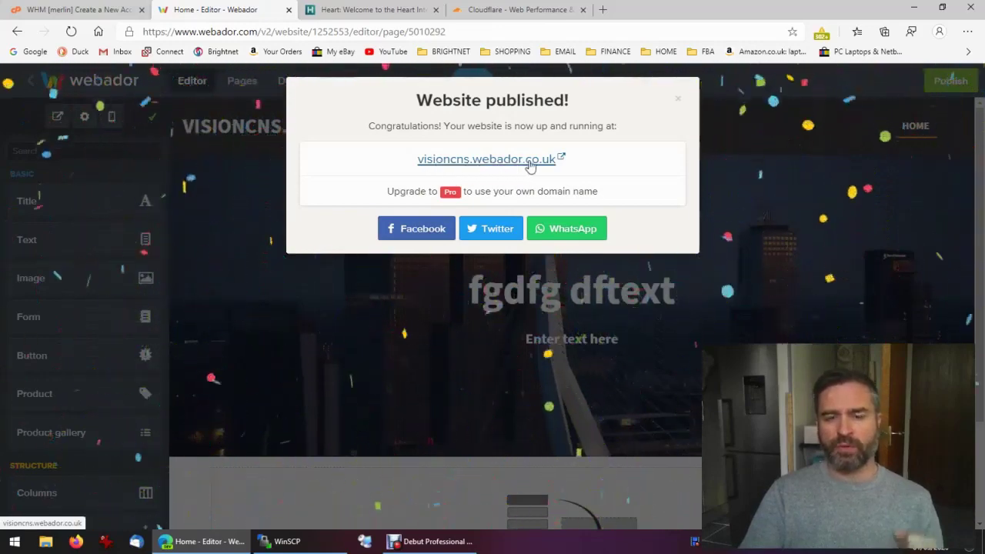
left_click(530, 161)
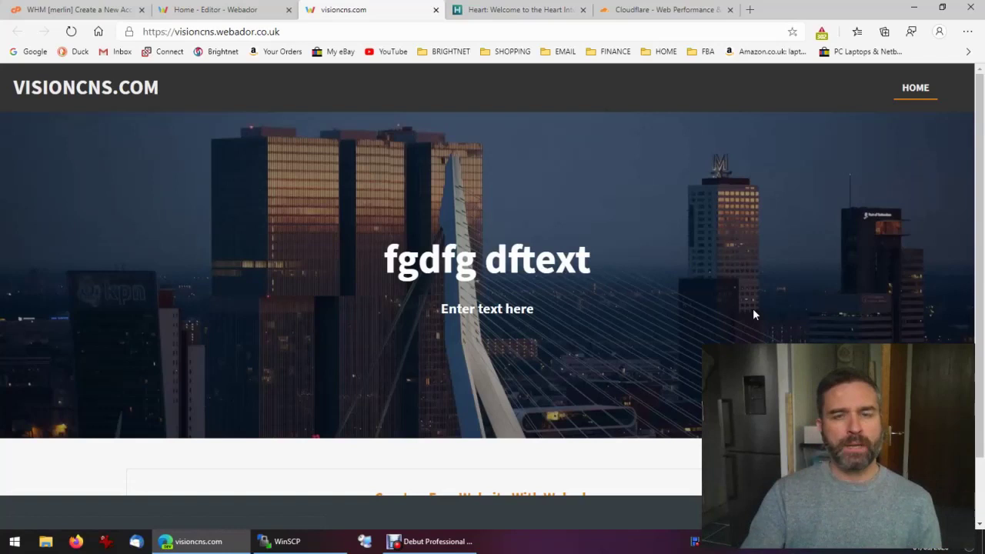
View the live page's HTML source, select all of it, and minimise Edge
left_click(331, 32)
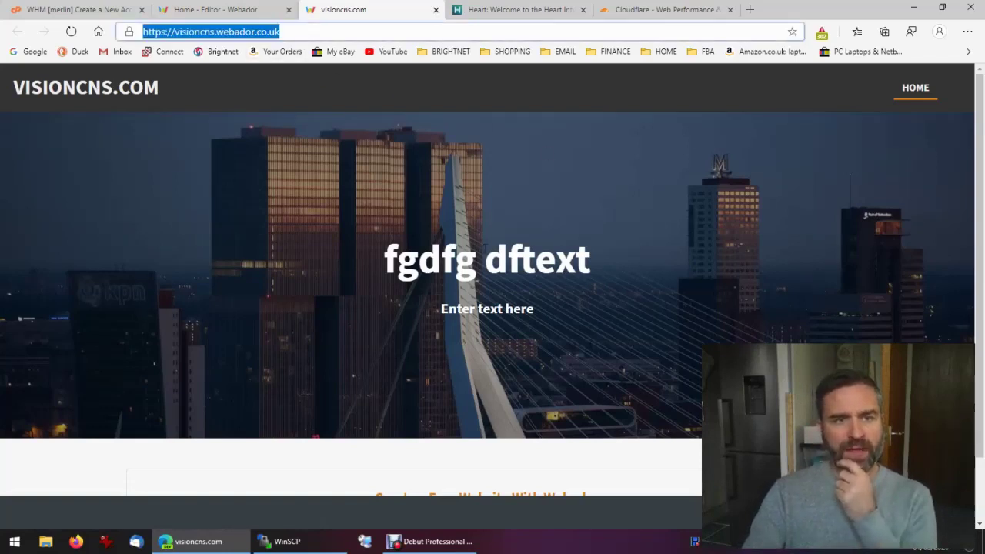
right_click(578, 206)
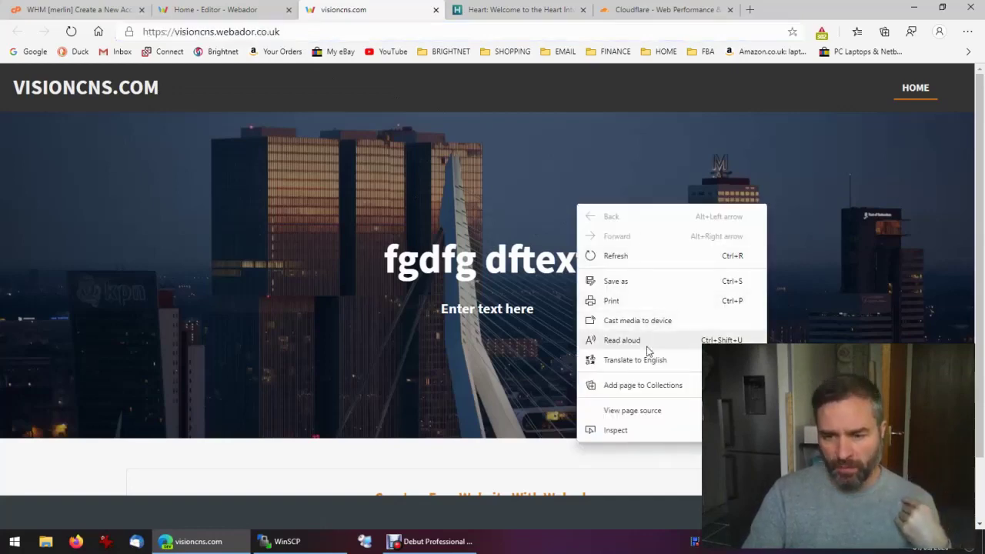
left_click(631, 410)
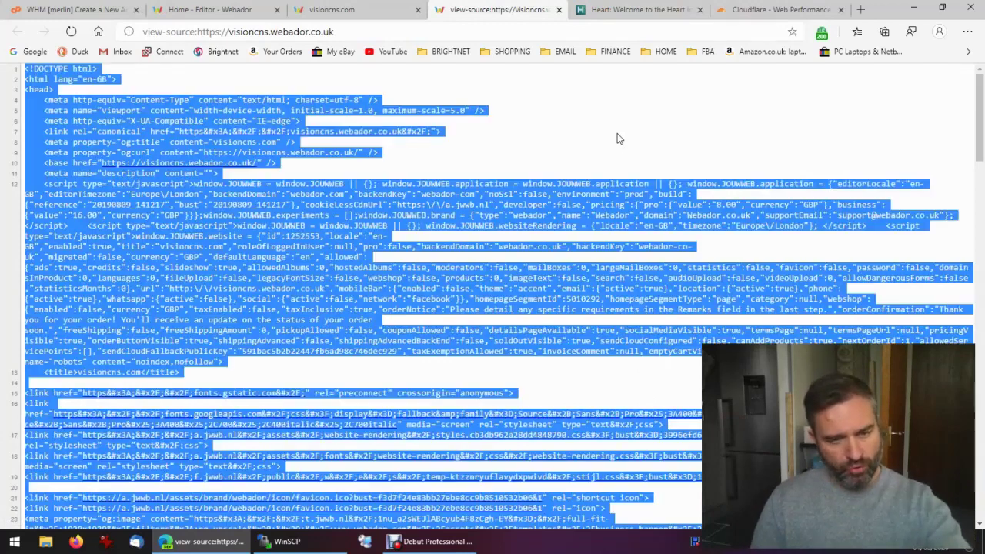
key("ctrl+a")
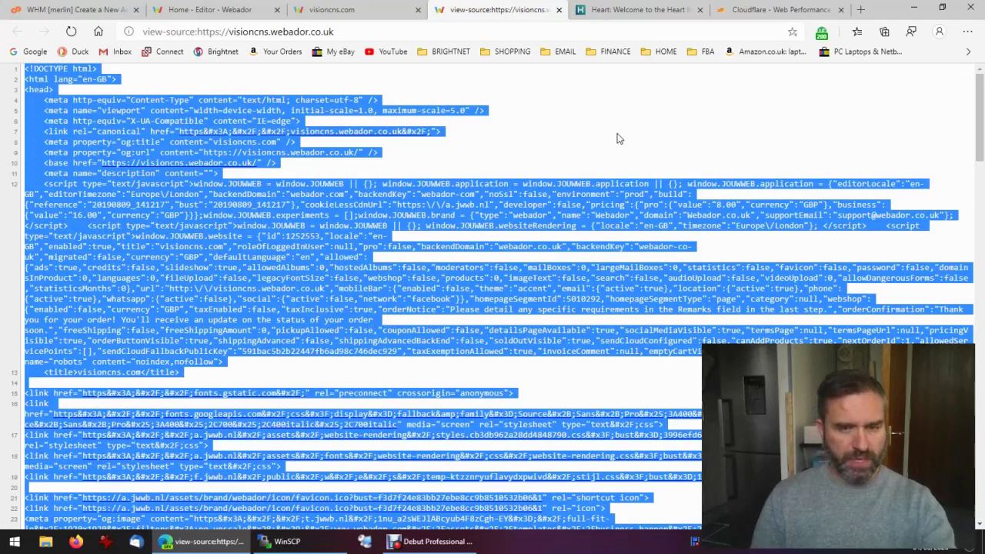
left_click(913, 6)
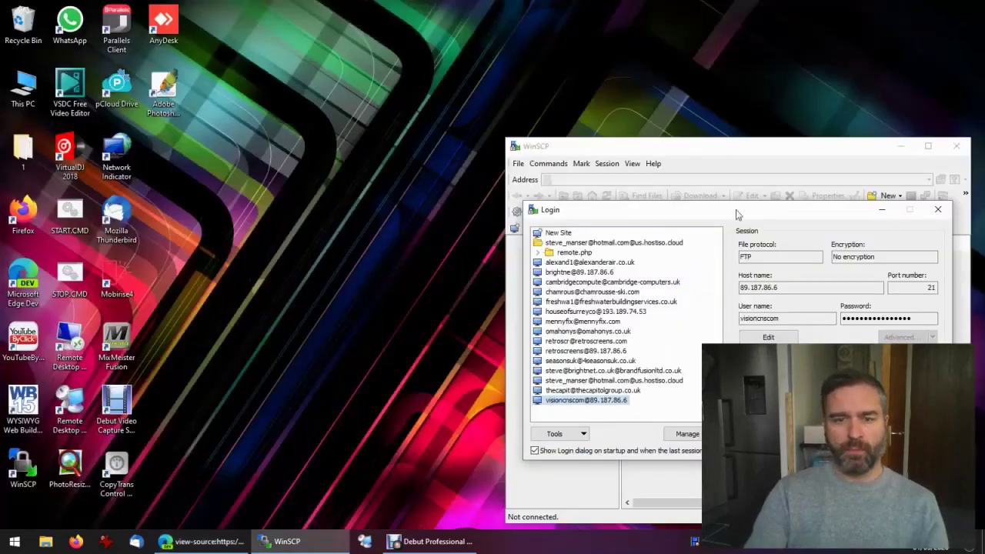
Connect to the saved visioncns WinSCP session and create a new index.html in public_html
double_click(597, 402)
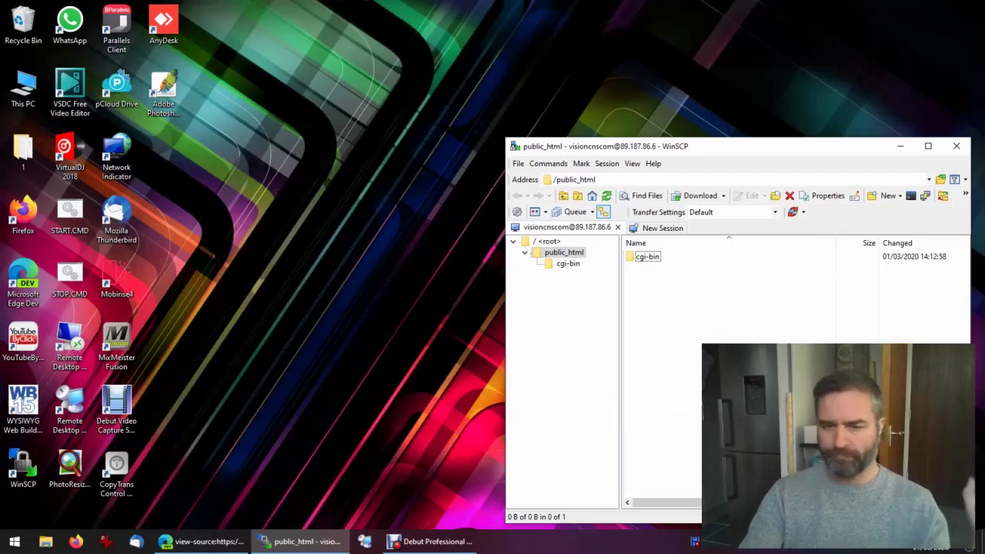
right_click(656, 291)
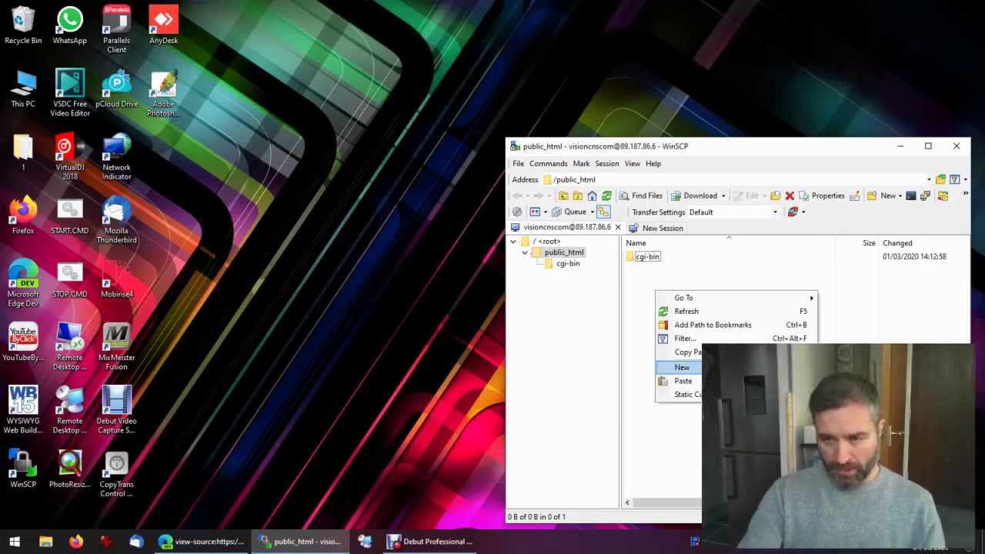
left_click(846, 367)
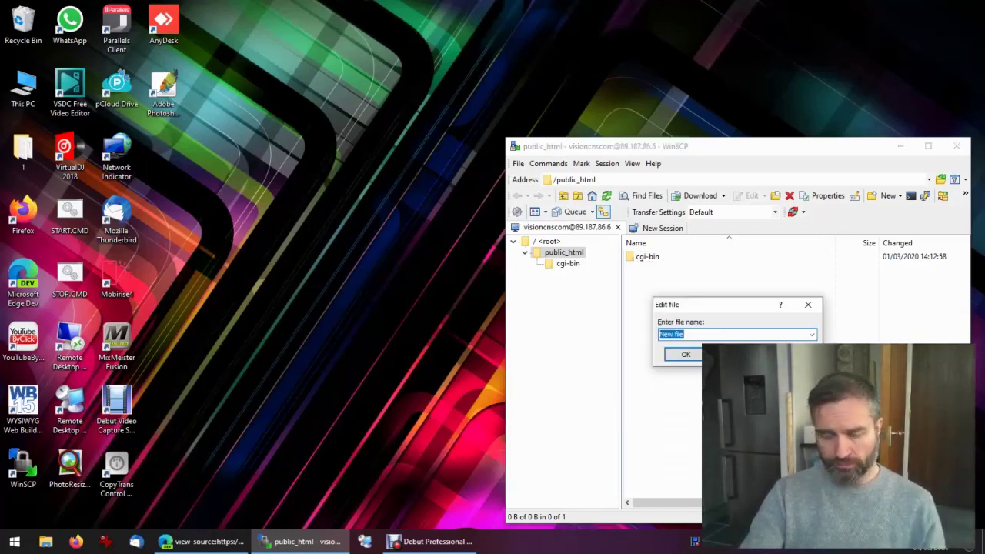
type("index.html")
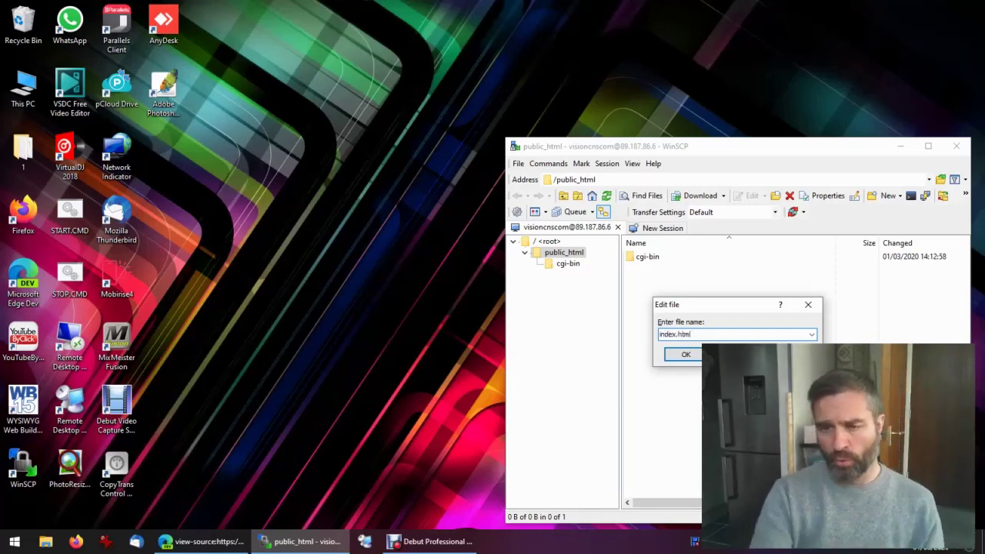
left_click(686, 353)
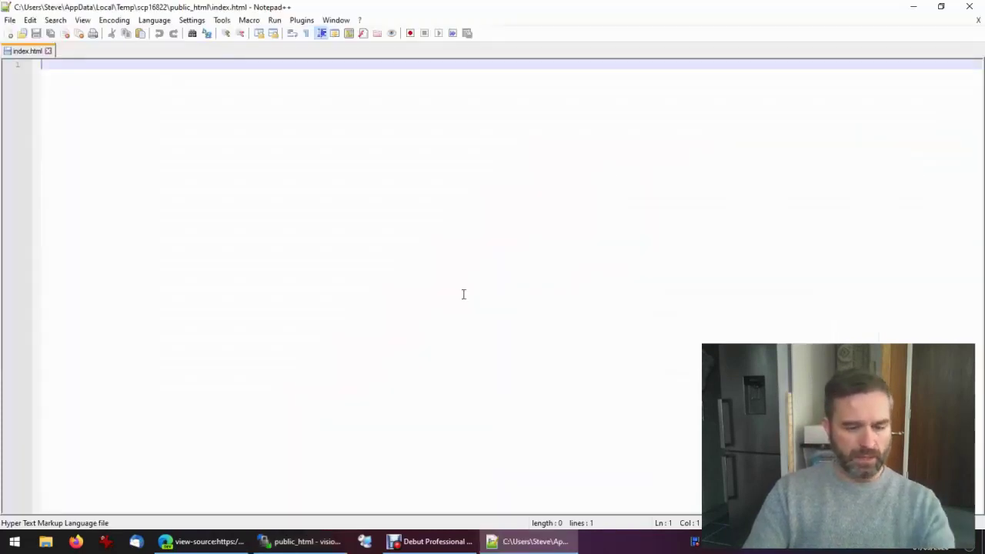
Paste the page source into index.html, save and close Notepad++, then launch Firefox
key("ctrl+v")
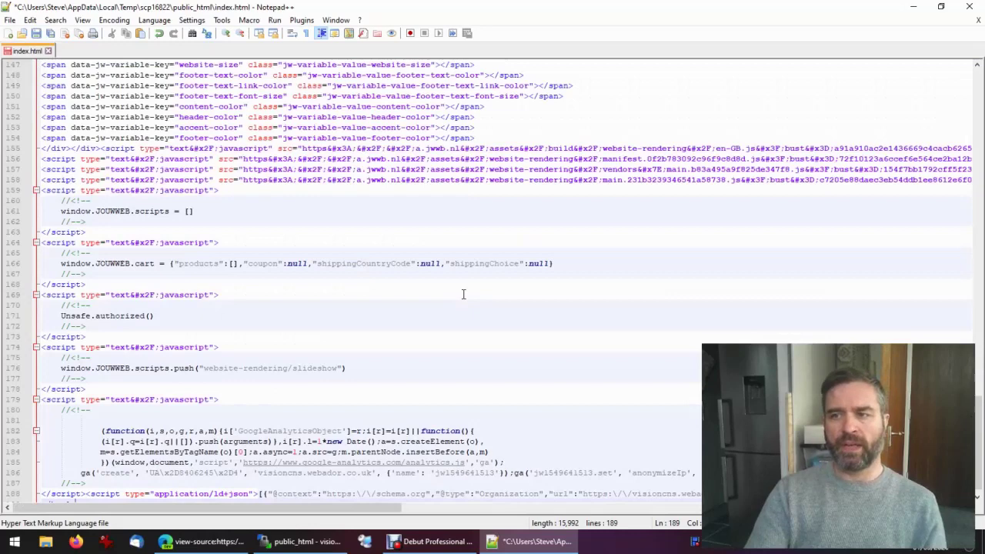
key("ctrl+s")
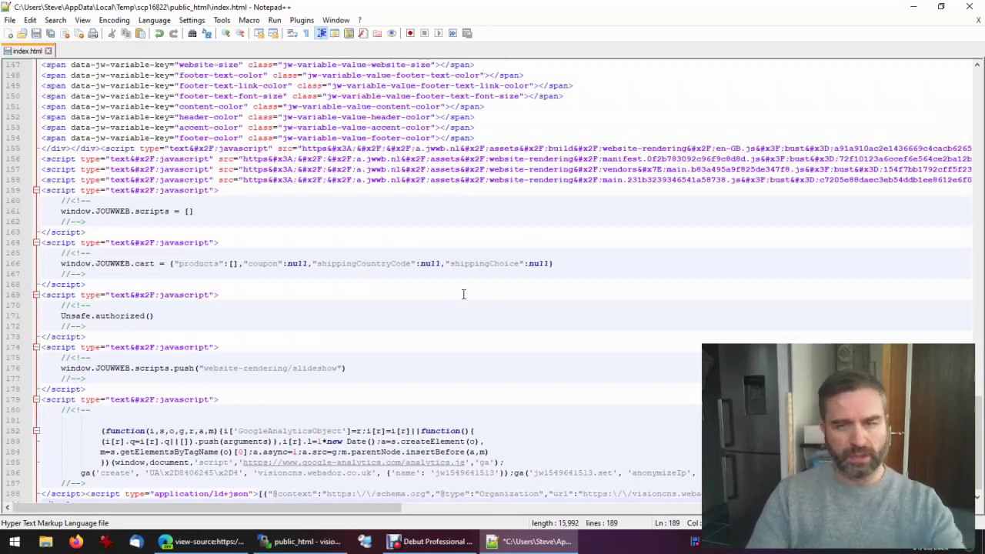
left_click(975, 6)
left_click(663, 268)
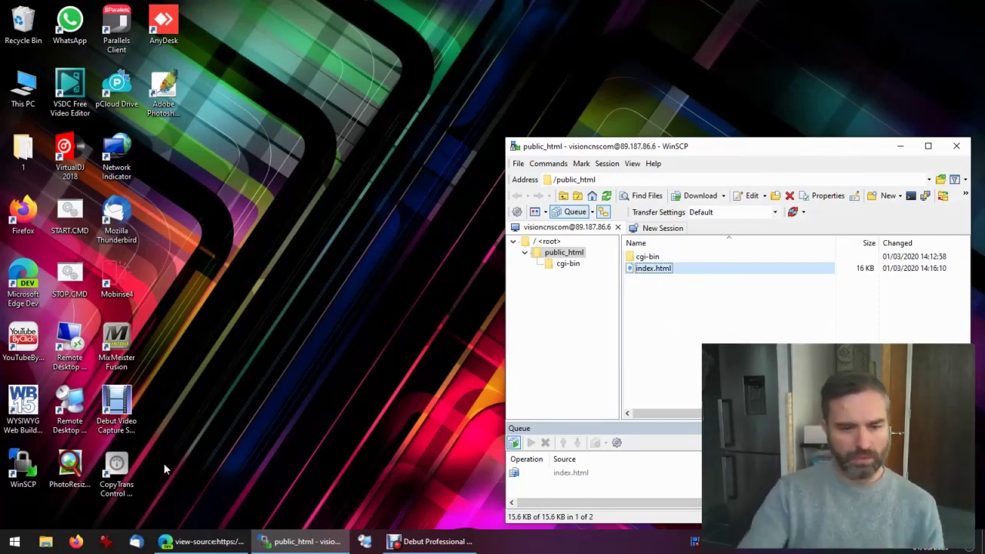
left_click(76, 541)
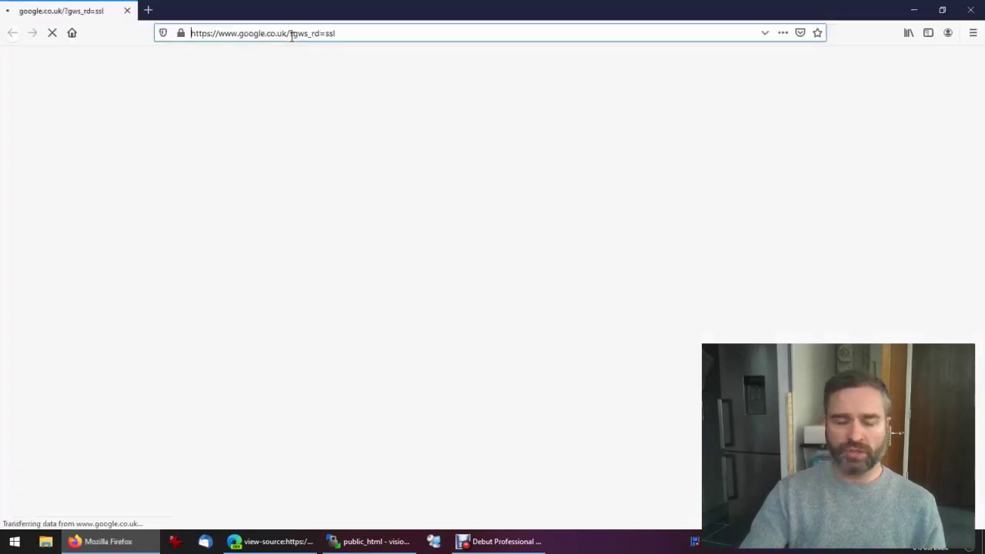
Load visioncns.com in Firefox, which still shows cPanel's default SORRY! page
type("visi")
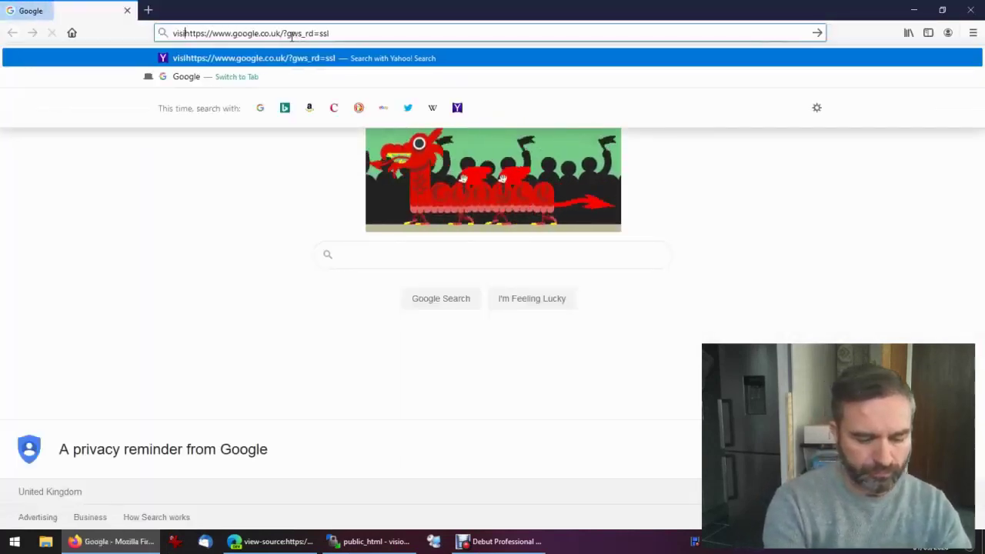
type("on")
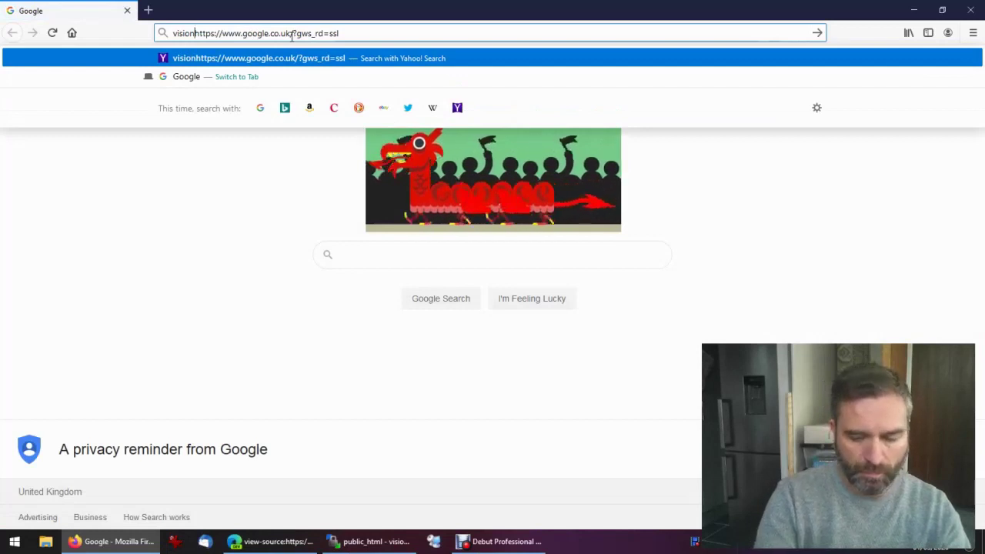
key("shift+End")
type("cns")
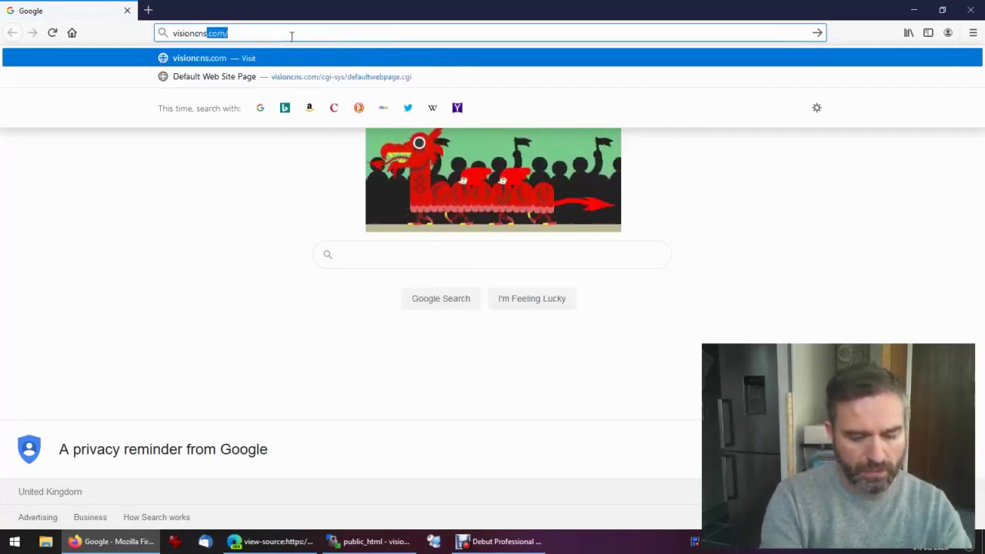
type(".com")
key("Return")
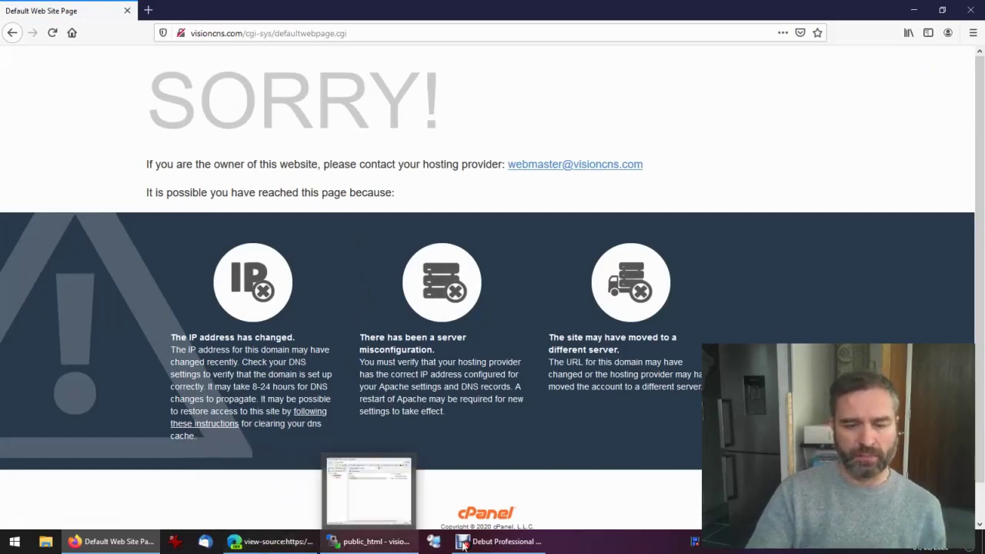
mouse_move(476, 544)
mouse_move(258, 545)
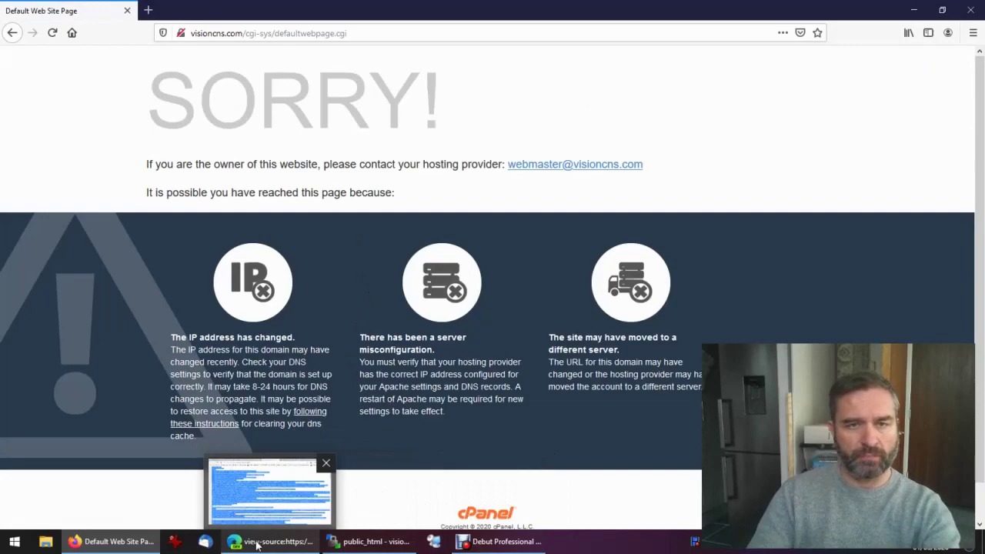
Return to Edge and check the visioncns.com tab loads over plain http
left_click(257, 545)
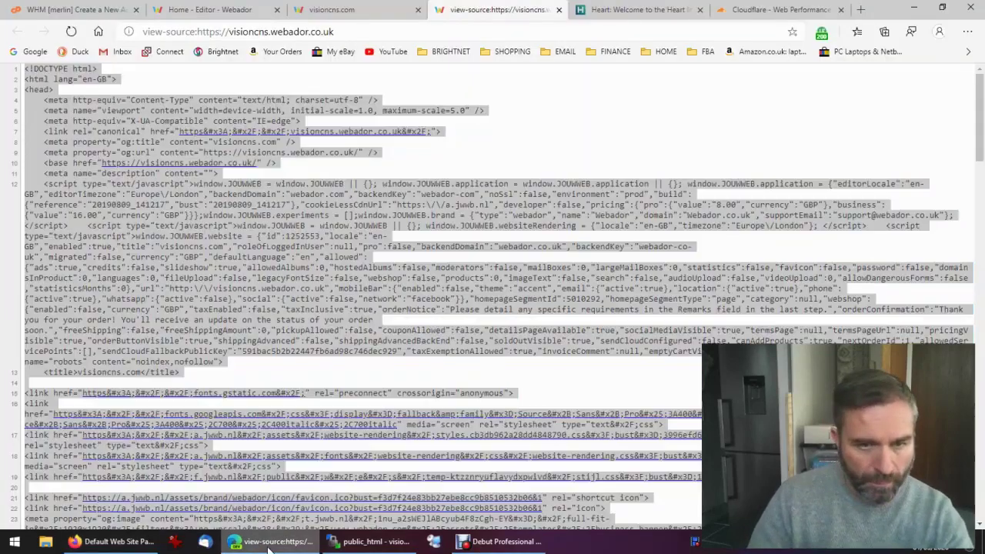
key("alt+Tab")
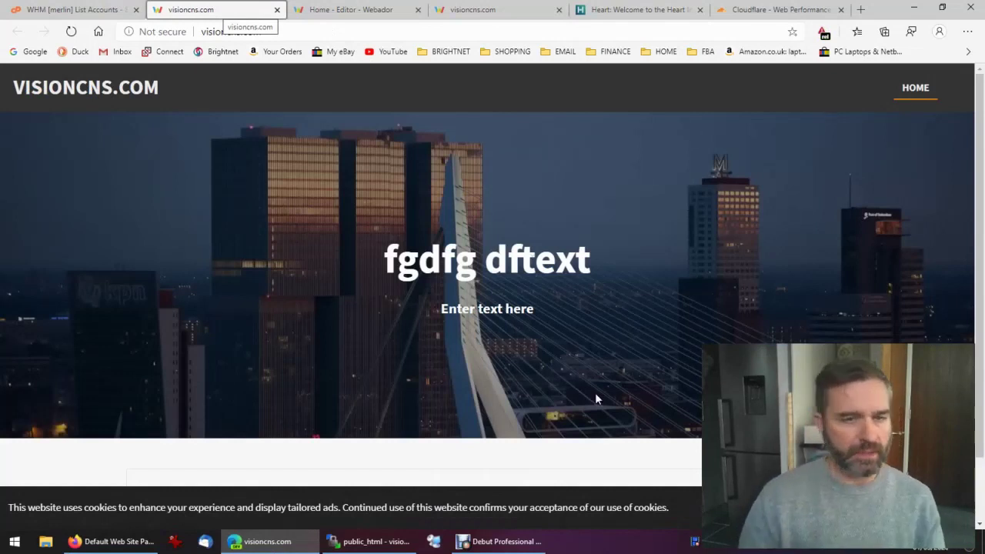
left_click(223, 31)
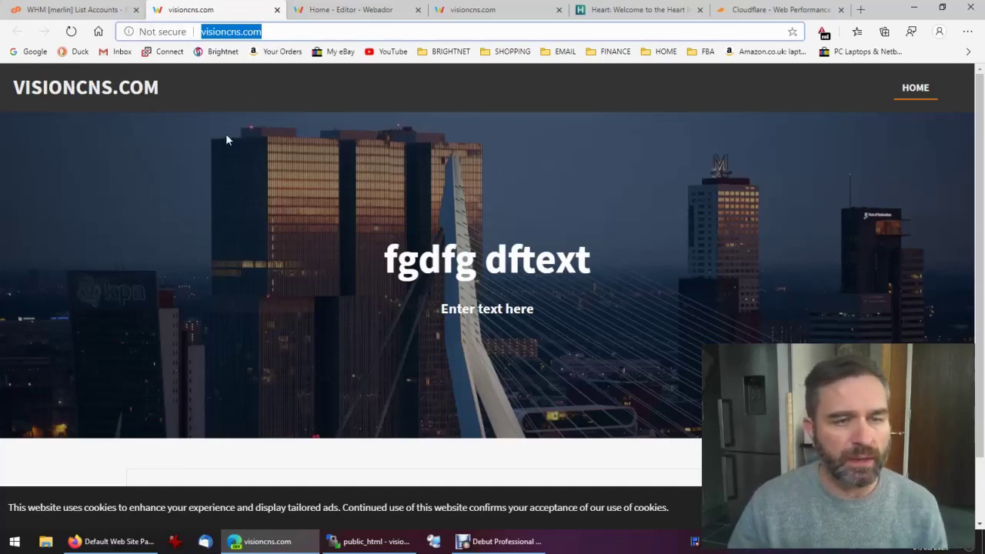
scroll(357, 228, "down", 1)
scroll(357, 228, "up", 1)
scroll(357, 229, "down", 1)
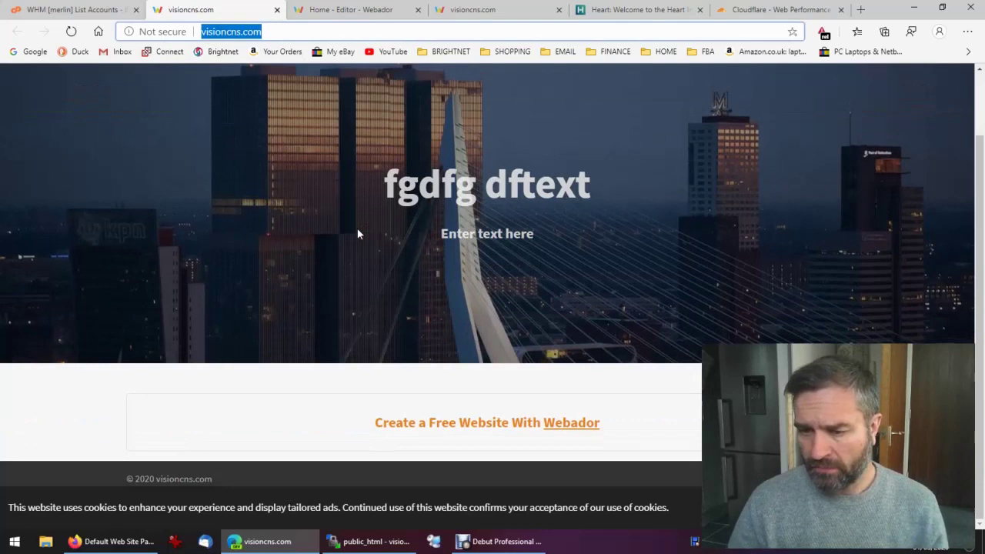
scroll(357, 234, "up", 1)
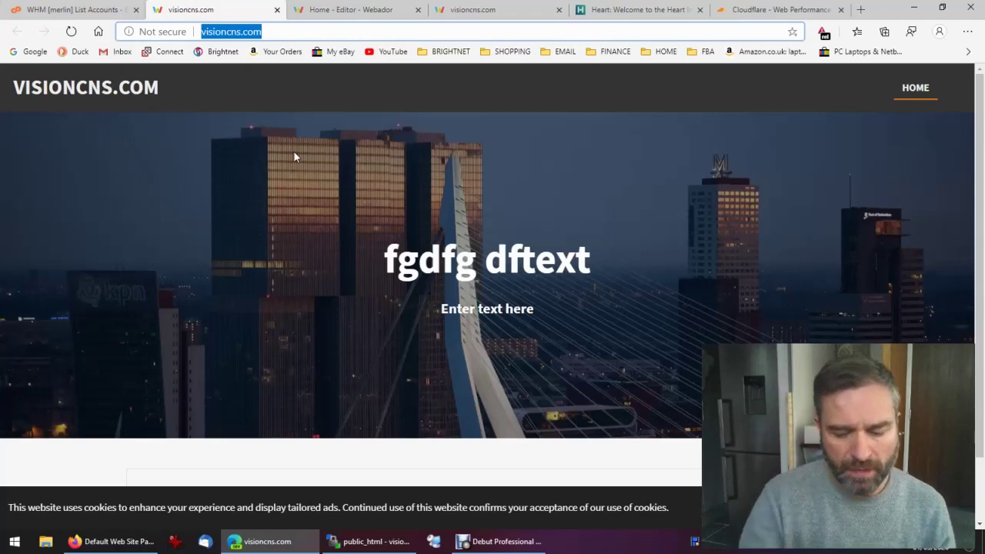
key("Home")
type("http://")
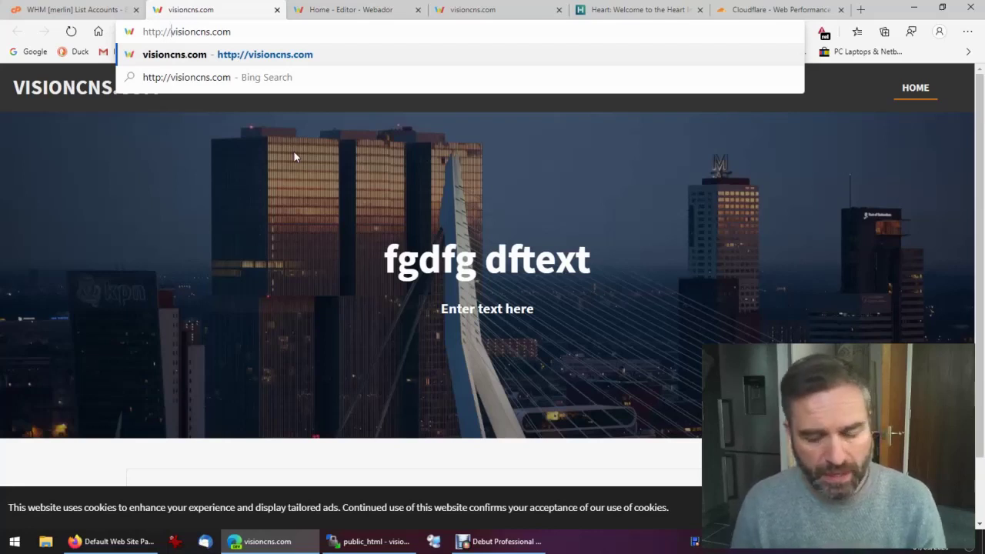
type("s")
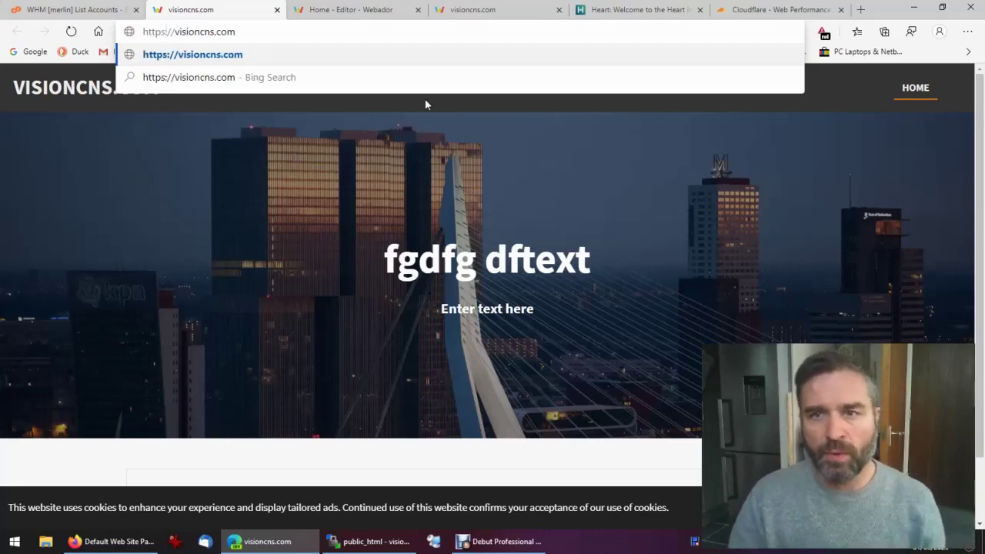
left_click(777, 10)
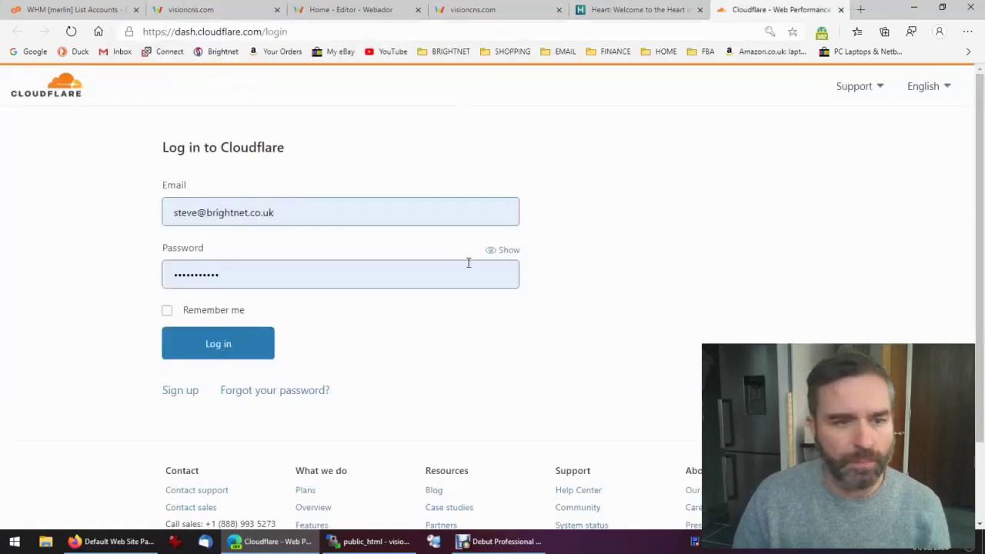
Log in to Cloudflare, add visioncns.com as a new site, and pick the Free plan
left_click(216, 347)
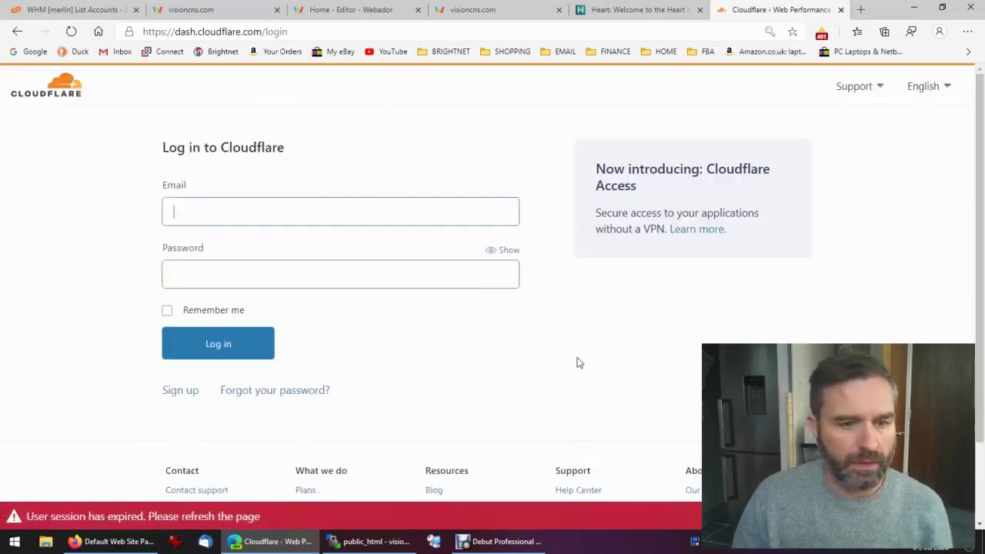
left_click(217, 346)
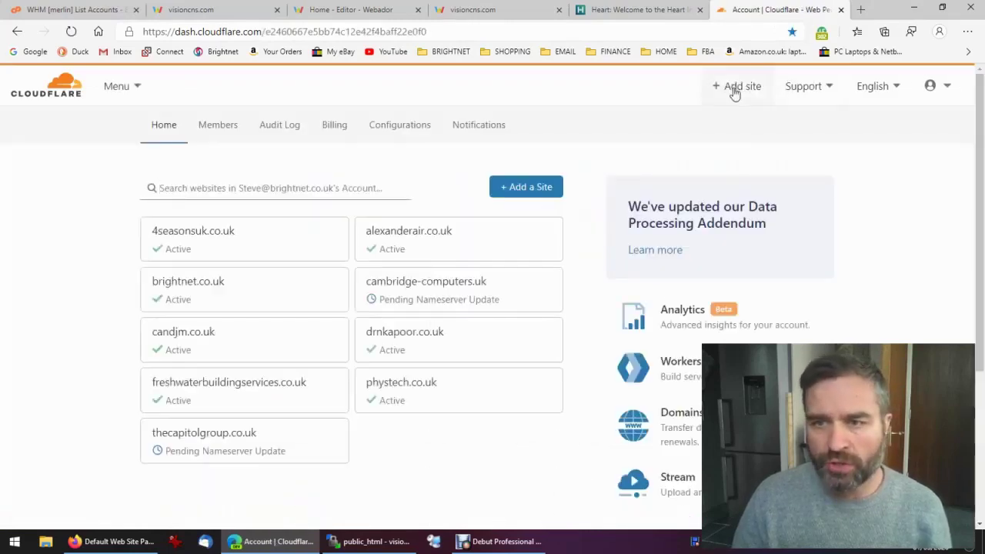
left_click(734, 91)
left_click(343, 264)
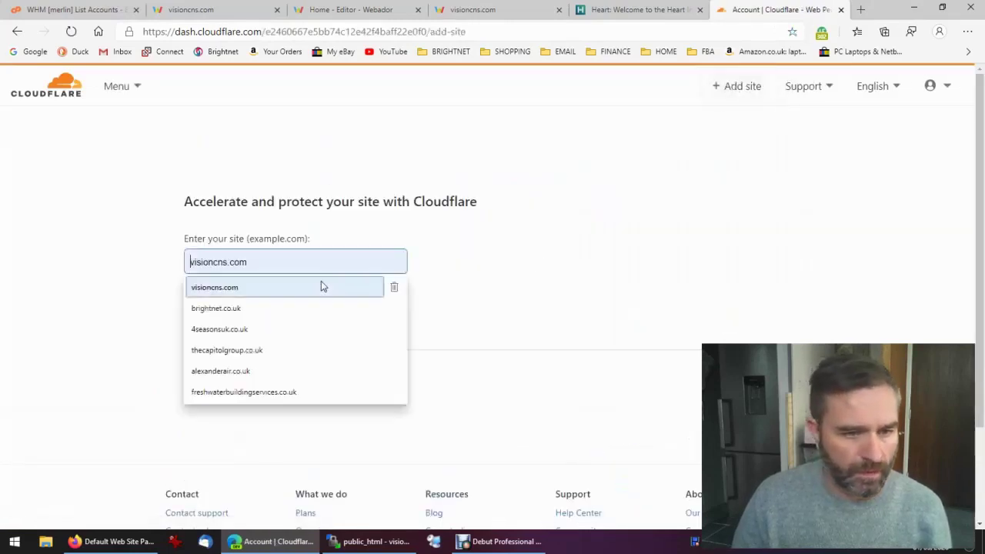
left_click(321, 280)
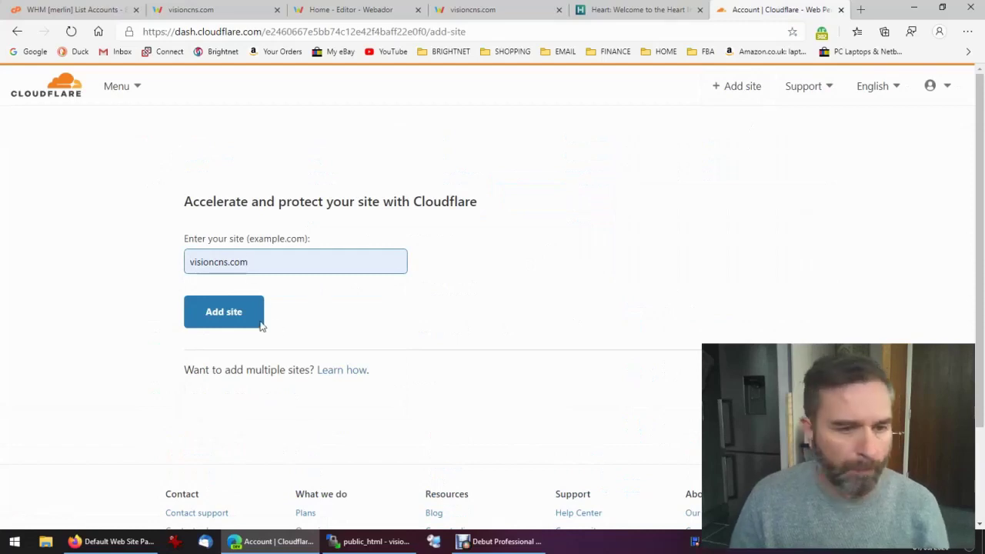
left_click(229, 316)
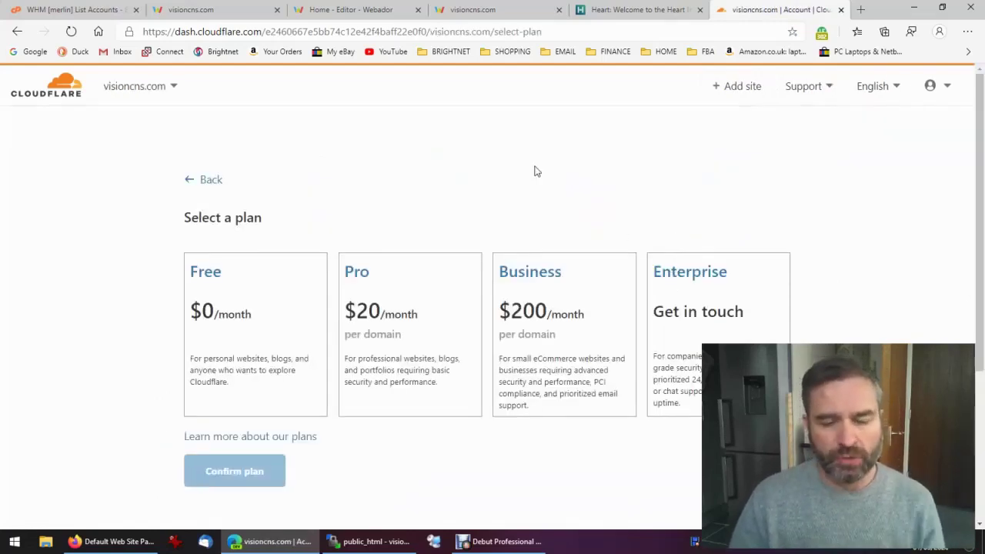
left_click(283, 336)
left_click(245, 477)
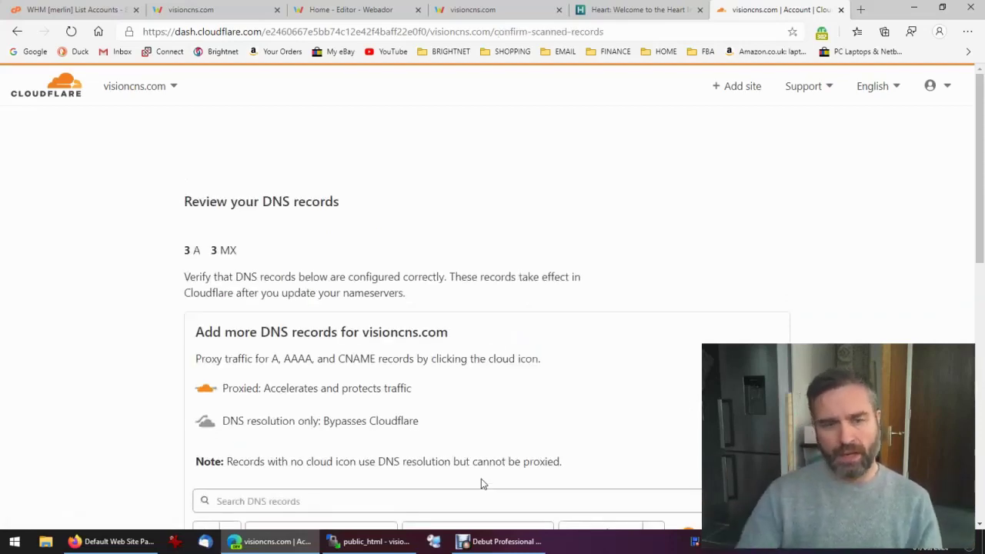
Review the scanned A and MX records for visioncns.com and continue to the nameserver instructions
scroll(543, 367, "down", 2)
scroll(542, 365, "down", 3)
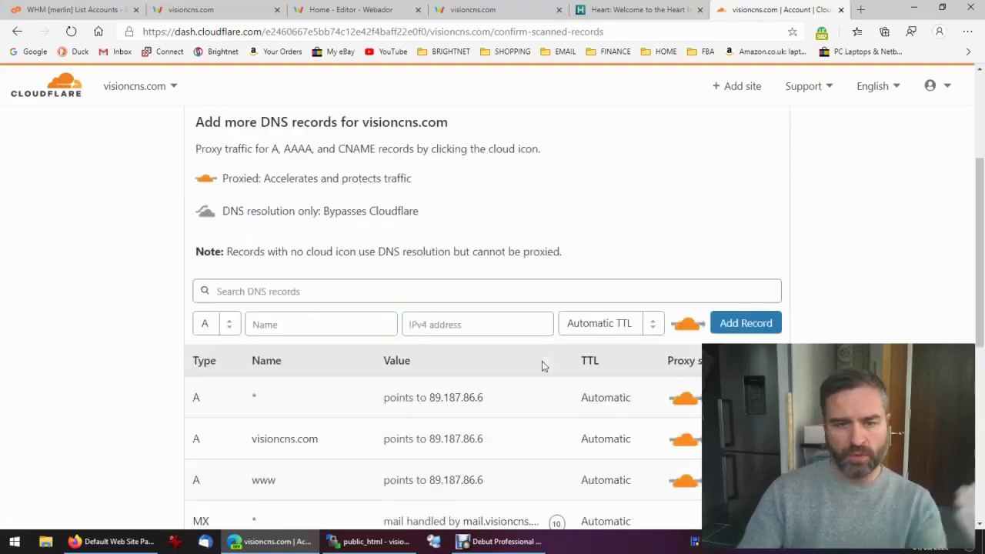
scroll(543, 366, "down", 1)
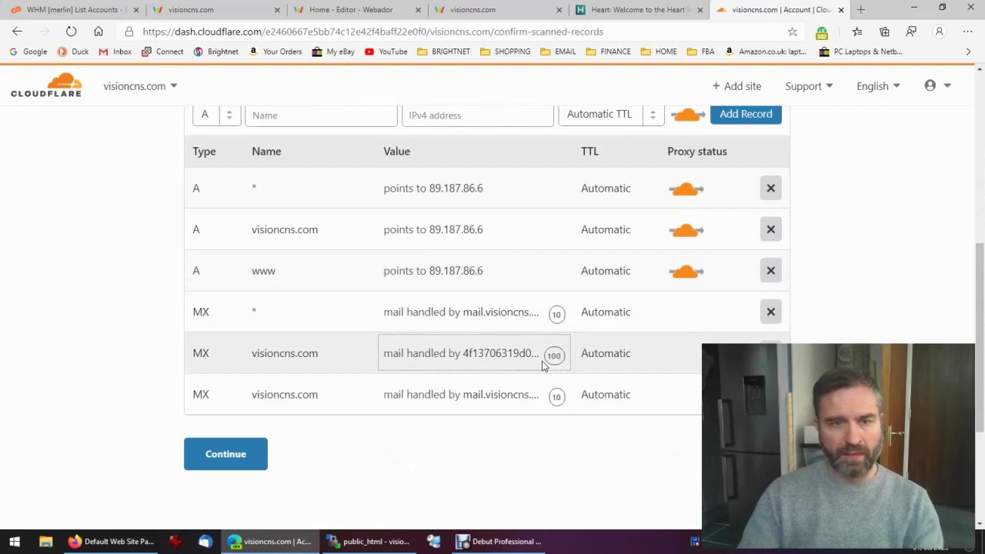
left_click(225, 457)
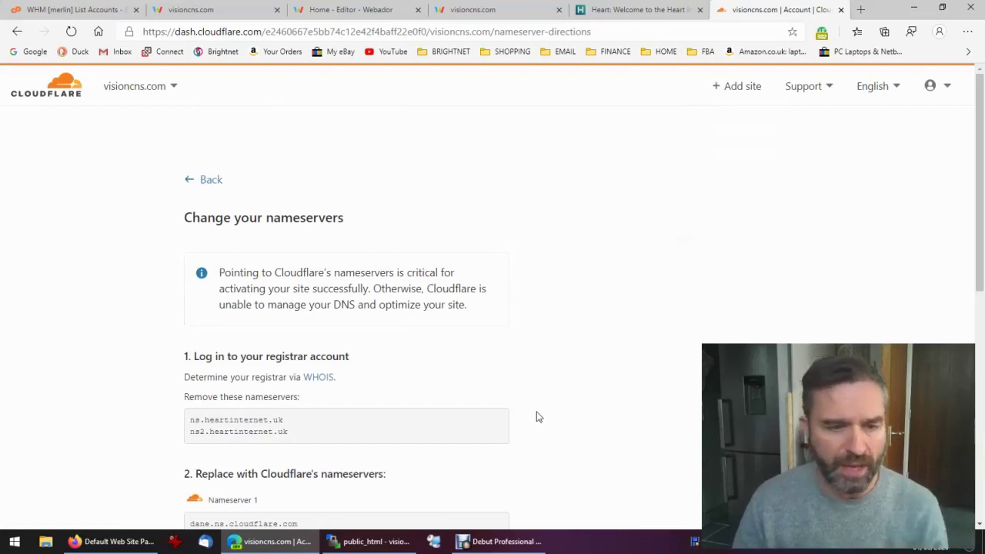
scroll(537, 416, "down", 2)
Select Cloudflare's first assigned nameserver, then log in to the Heart Internet customer area
scroll(537, 416, "down", 1)
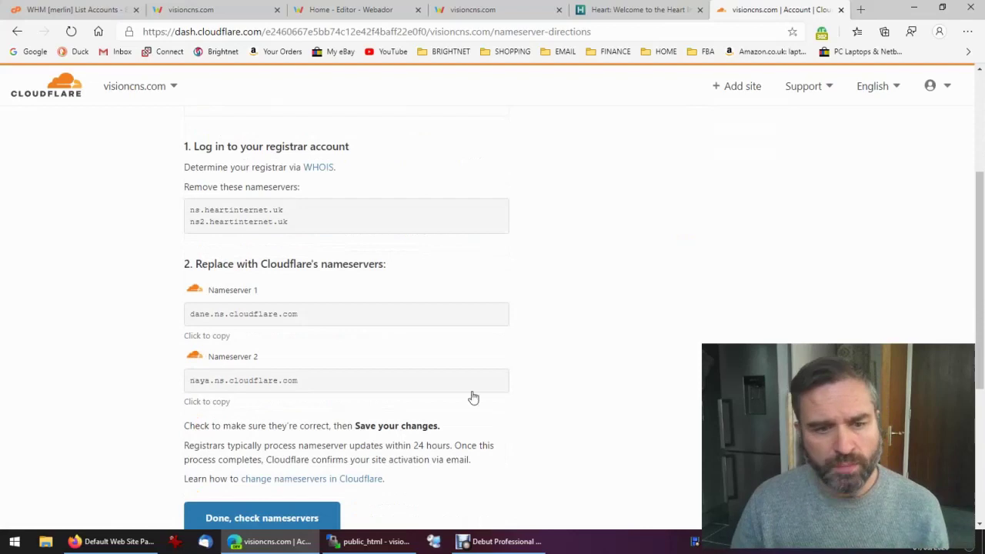
scroll(409, 367, "down", 1)
left_click_drag(301, 247, 190, 244)
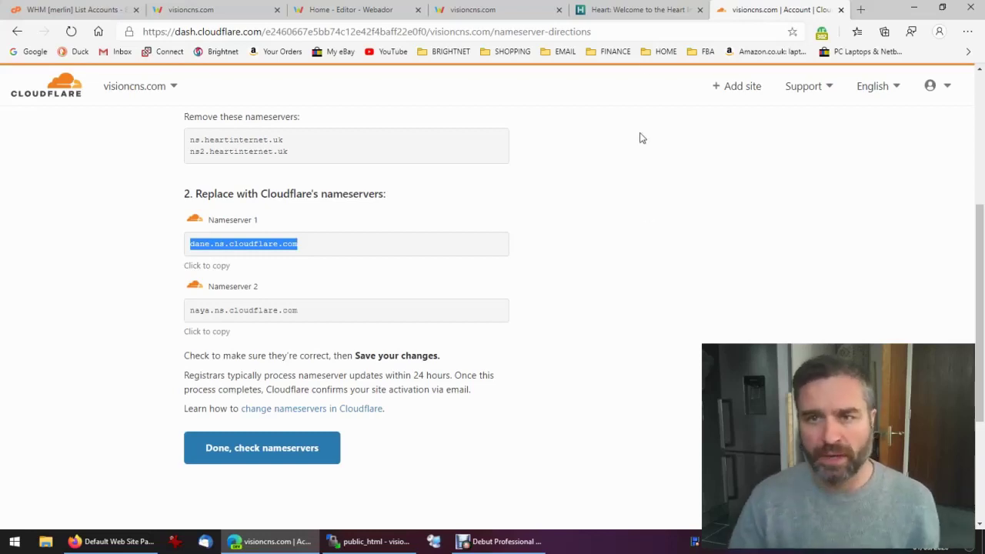
left_click(638, 9)
left_click(501, 446)
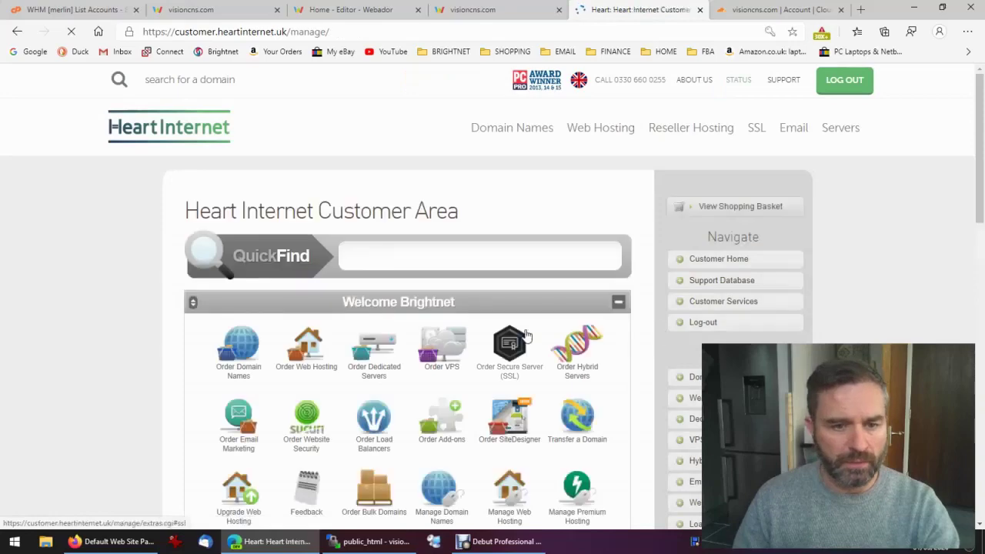
In Heart Internet, open the nameserver settings for visioncns.com under Manage Domain Names
scroll(442, 355, "down", 2)
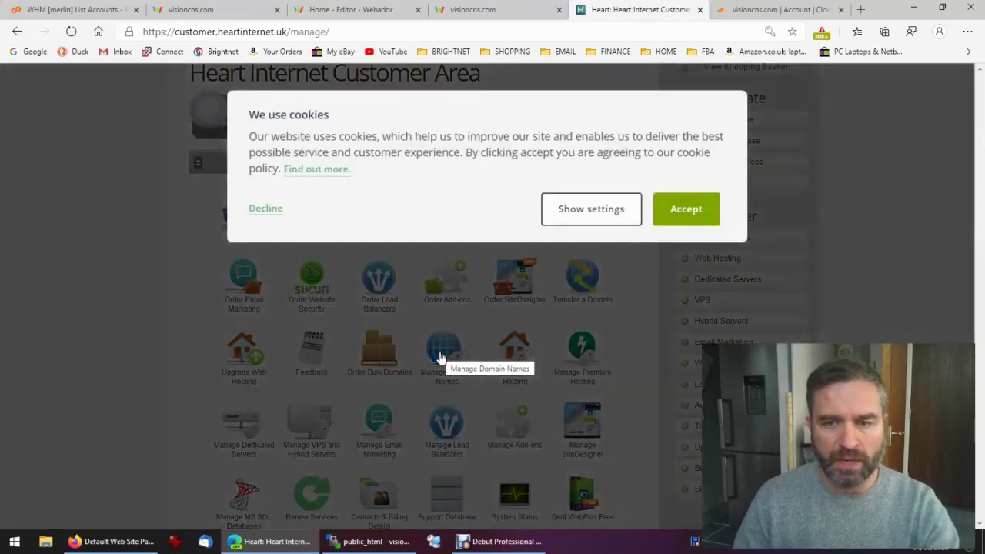
left_click(555, 320)
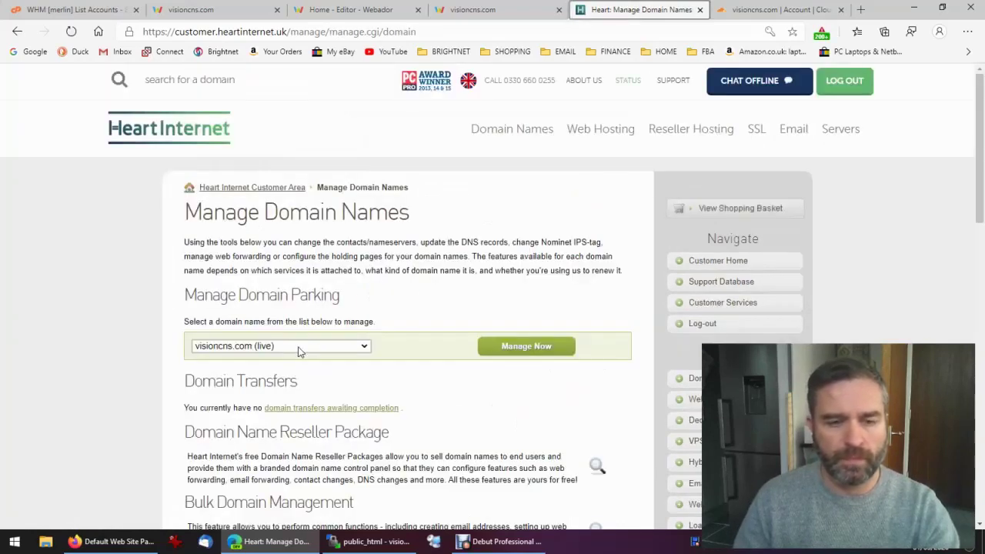
left_click(519, 351)
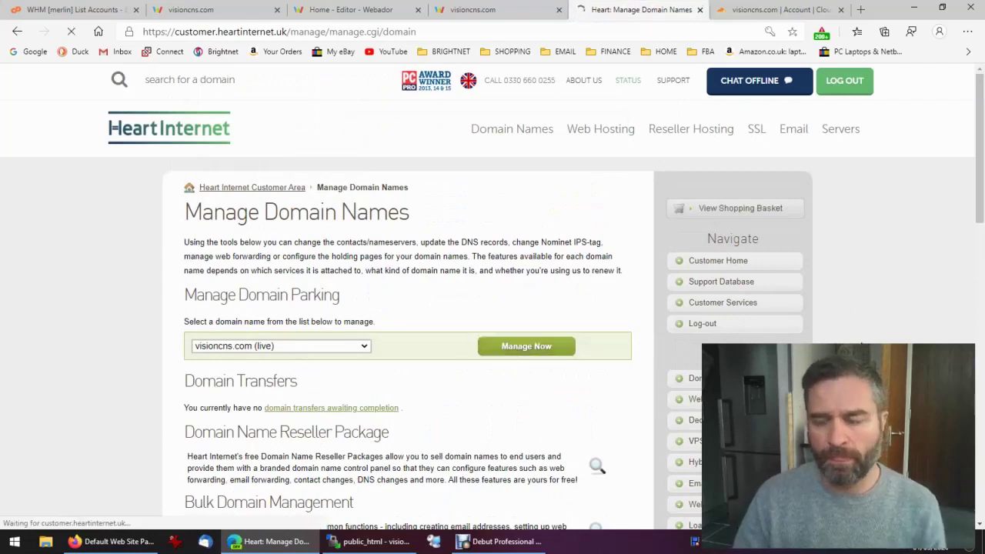
scroll(415, 308, "down", 1)
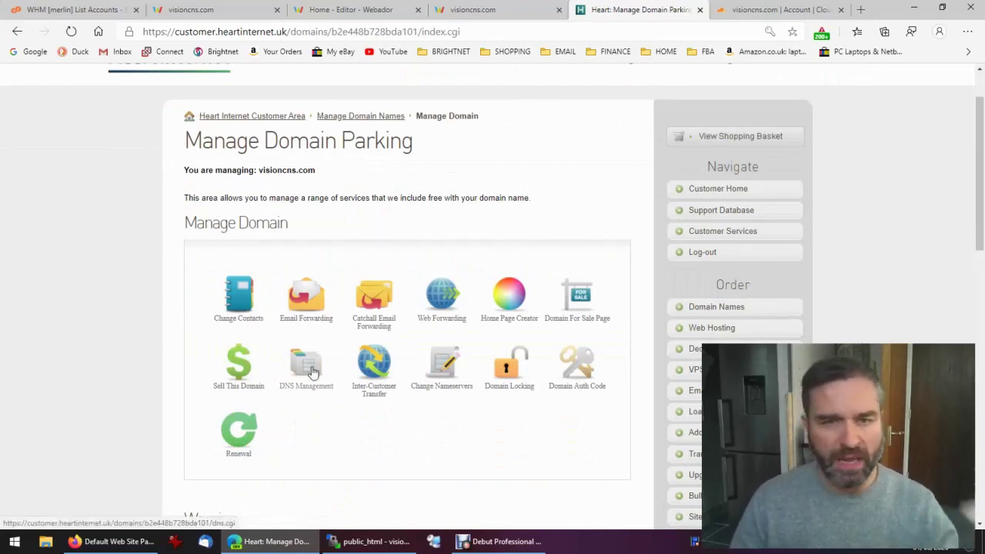
left_click(447, 374)
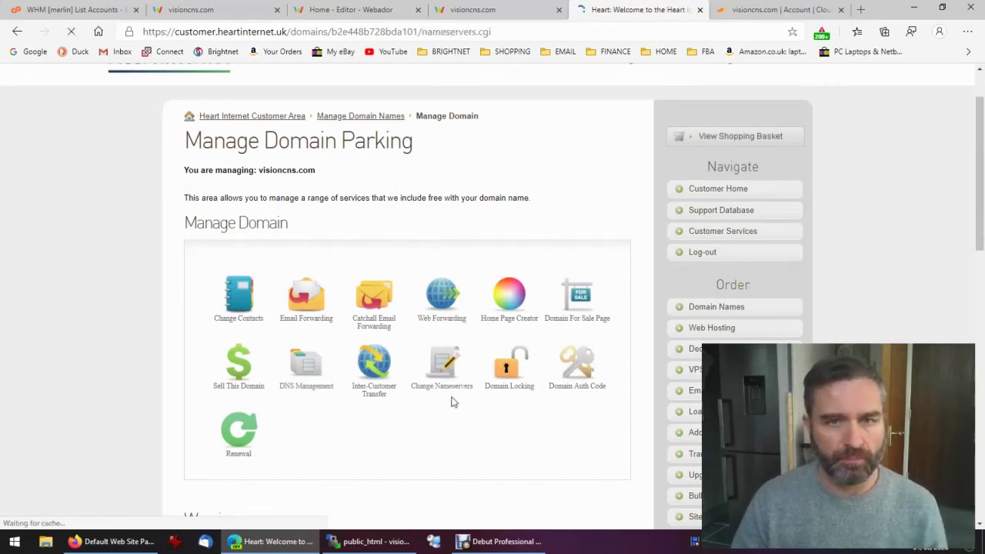
scroll(451, 401, "down", 3)
Set the nameservers to dane.ns.cloudflare.com and naya.ns.cloudflare.com, save, and return to Cloudflare
left_click(300, 269)
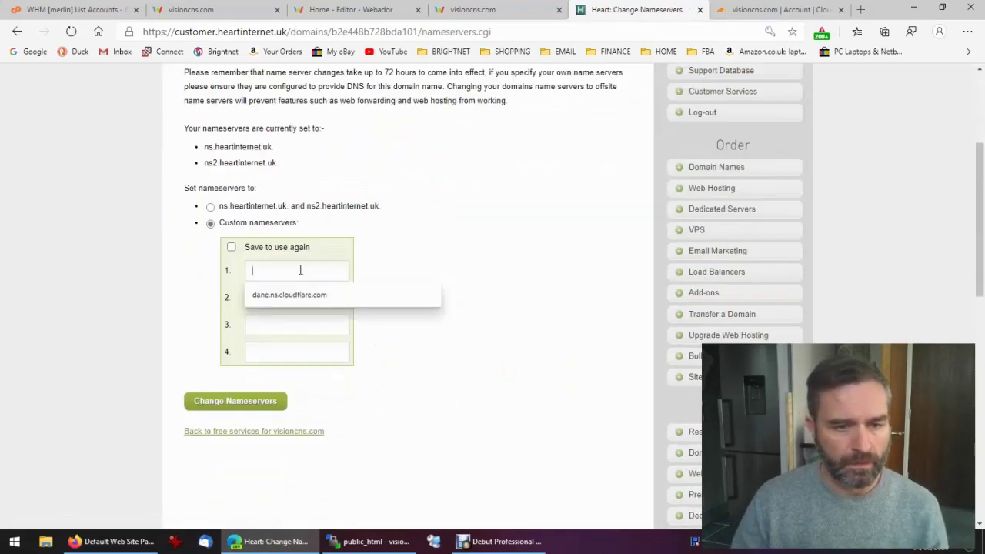
left_click(291, 297)
left_click(318, 298)
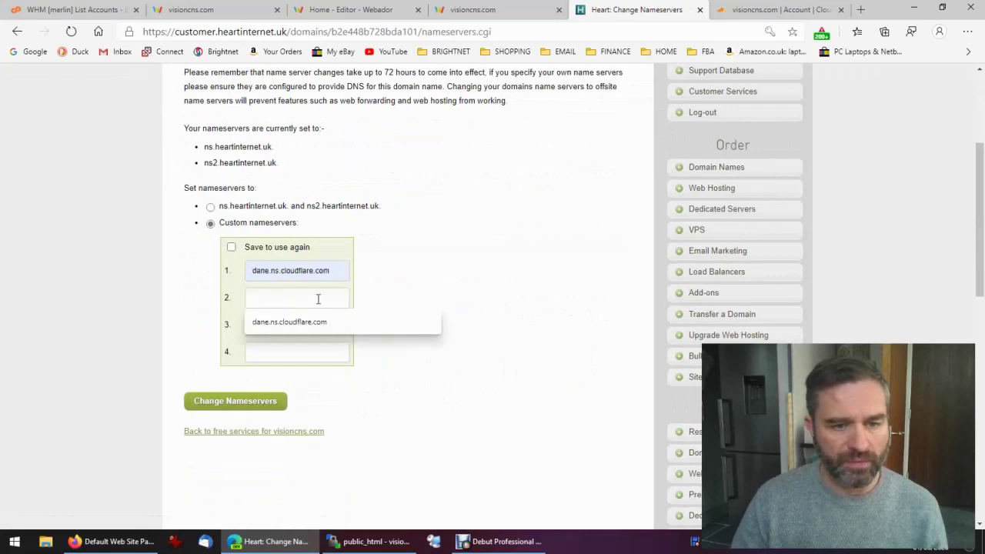
left_click(319, 321)
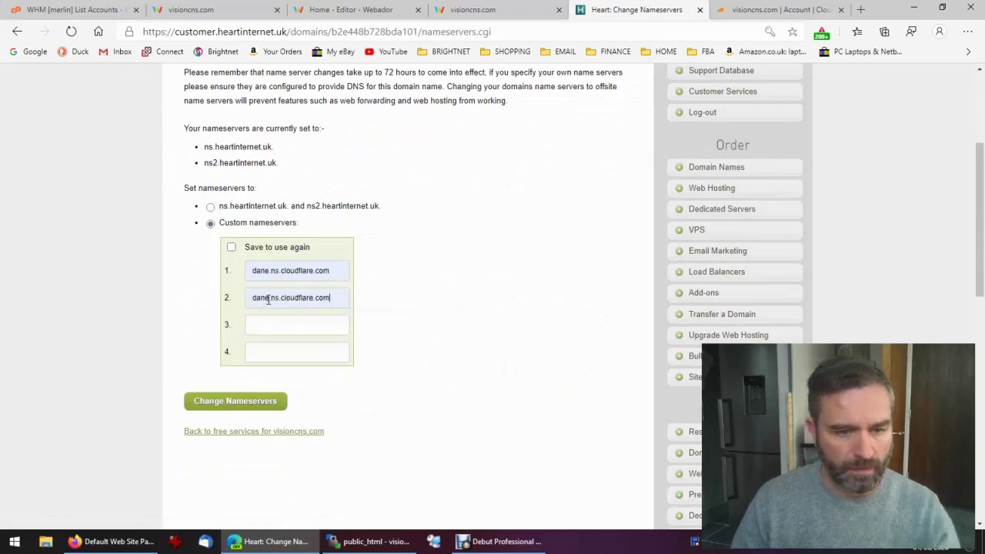
double_click(267, 299)
type("nay")
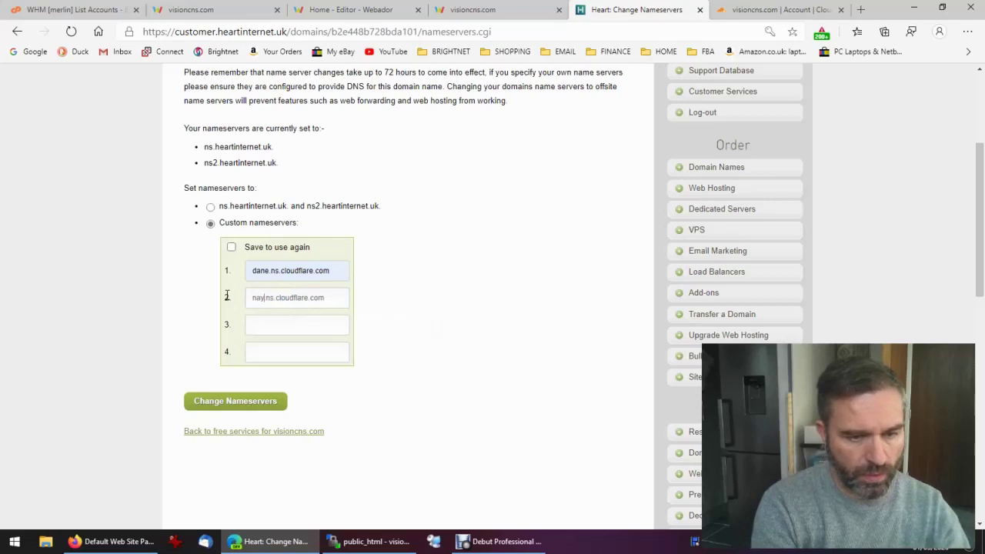
type("a.")
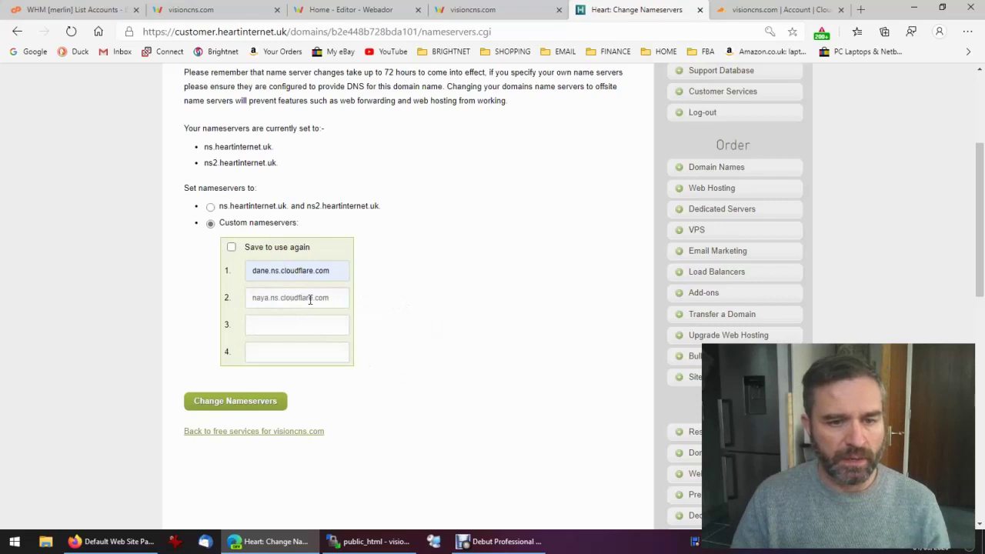
left_click(240, 405)
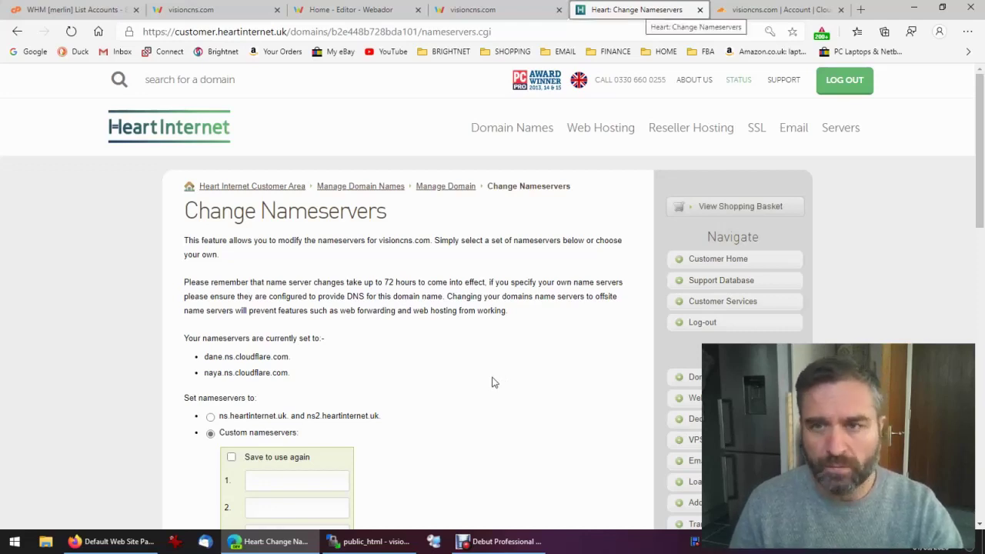
left_click(777, 9)
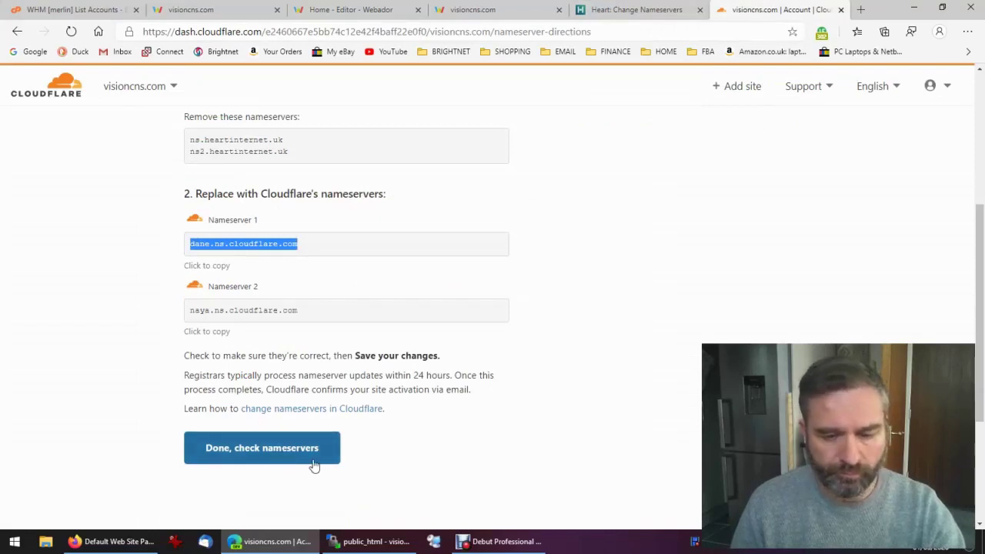
Confirm in Cloudflare that the nameservers for visioncns.com have been changed
left_click(524, 540)
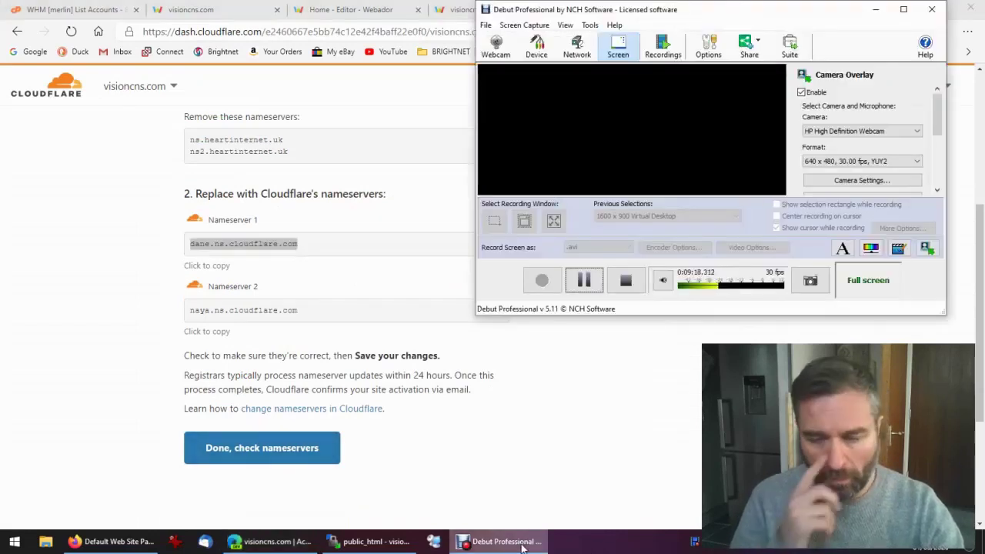
left_click(570, 427)
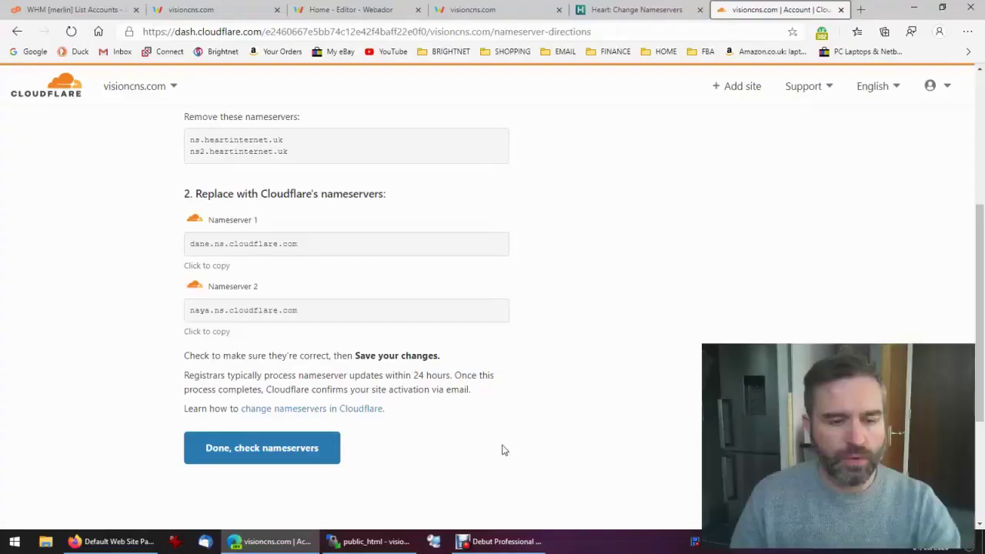
left_click(262, 455)
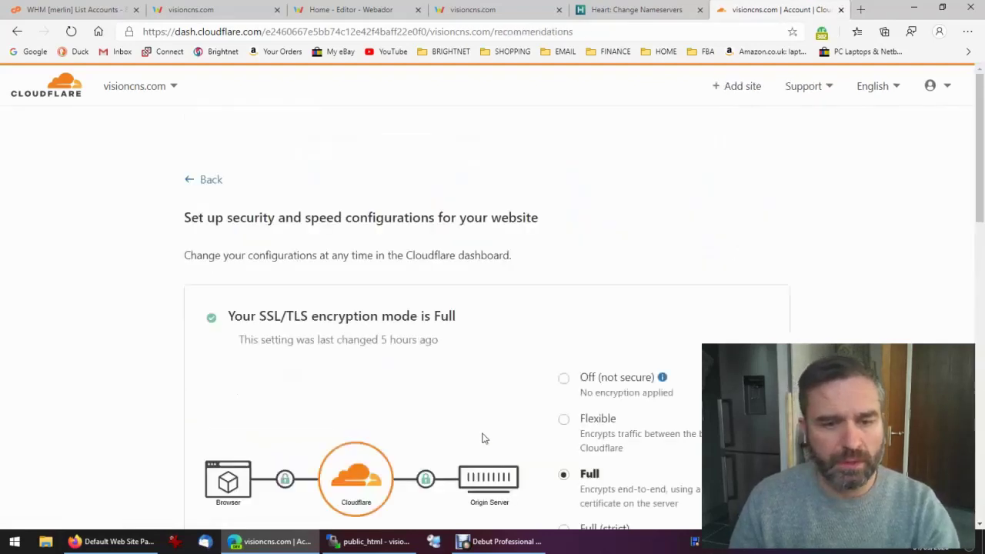
Keep SSL/TLS on Full and Always Use HTTPS on, then finish the recommended settings
scroll(445, 359, "down", 2)
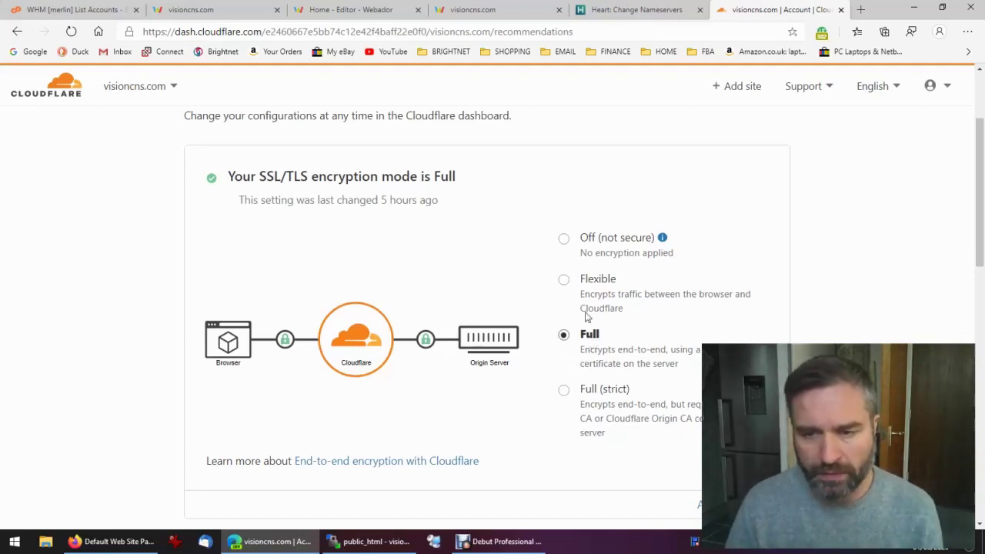
scroll(629, 334, "down", 1)
scroll(629, 333, "up", 1)
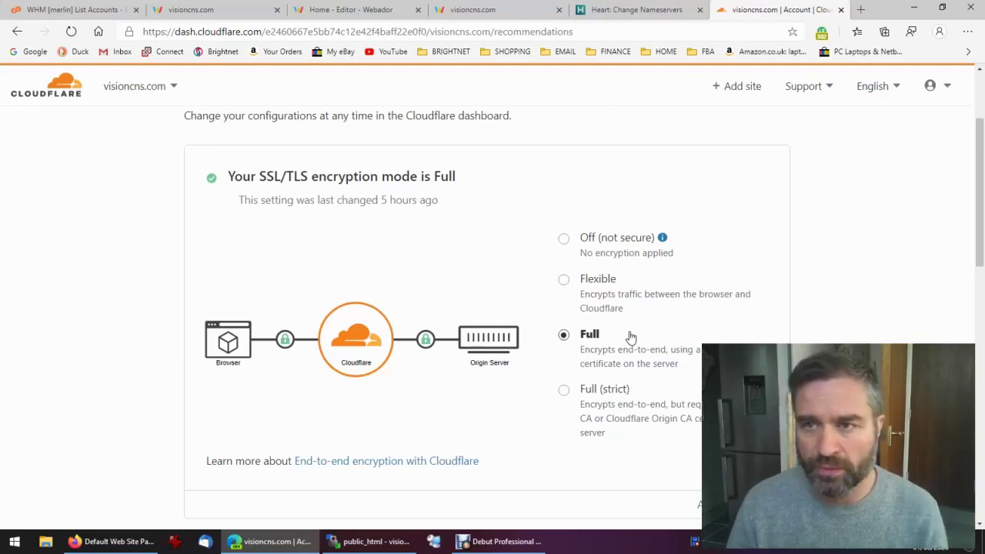
scroll(630, 337, "down", 4)
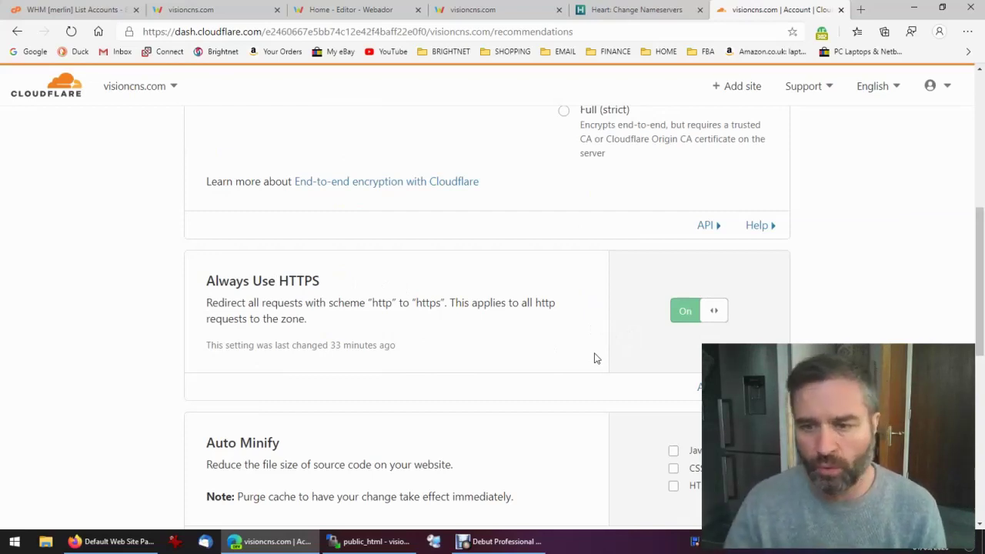
left_click(686, 314)
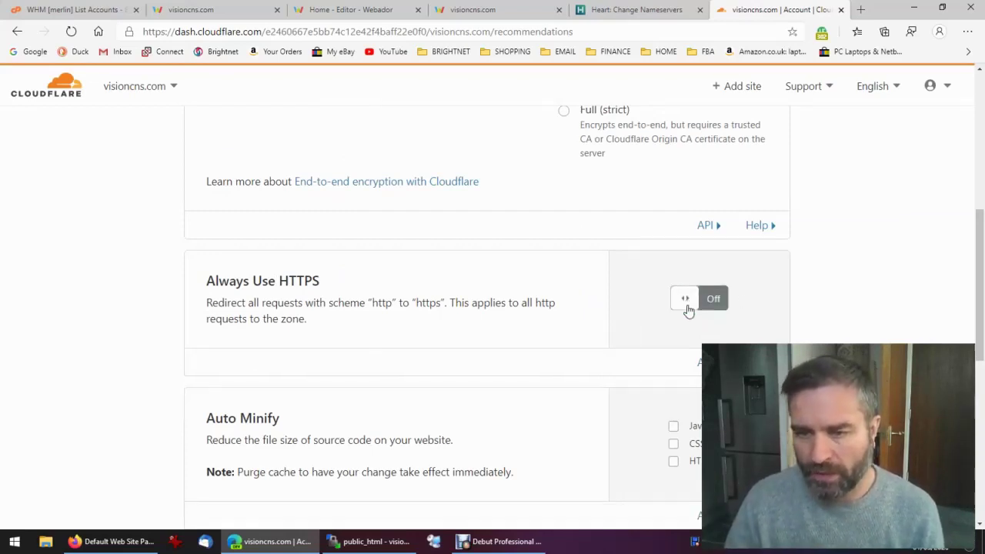
left_click(687, 312)
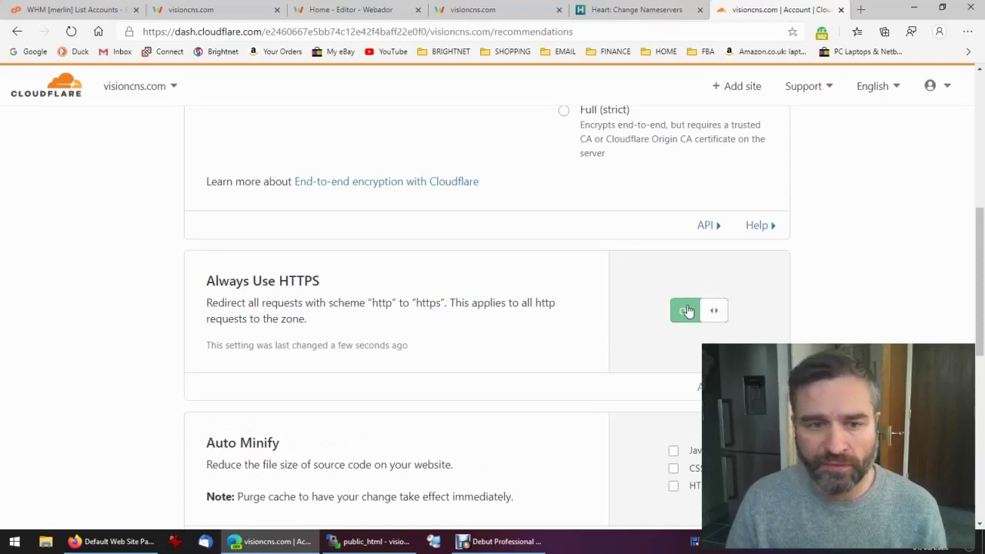
scroll(687, 311, "down", 5)
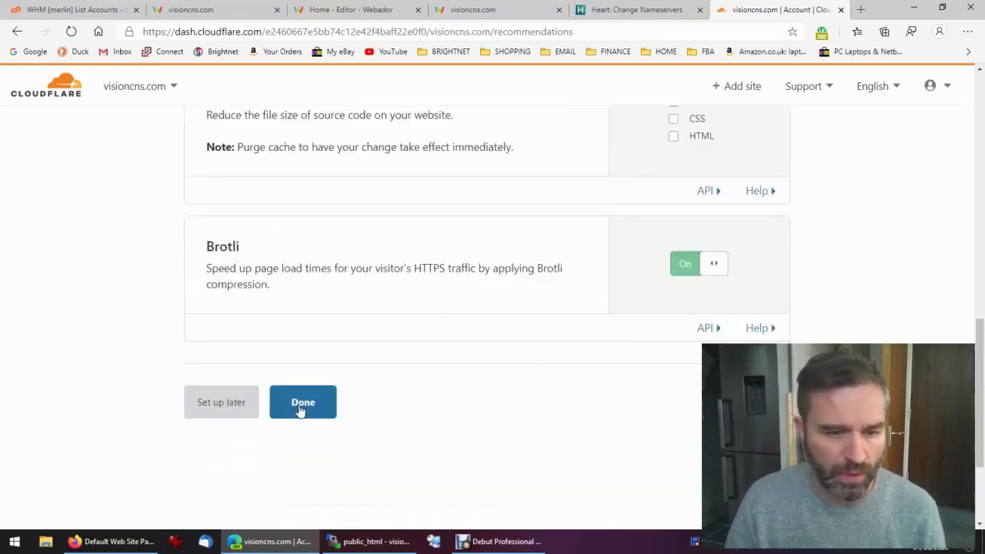
left_click(299, 408)
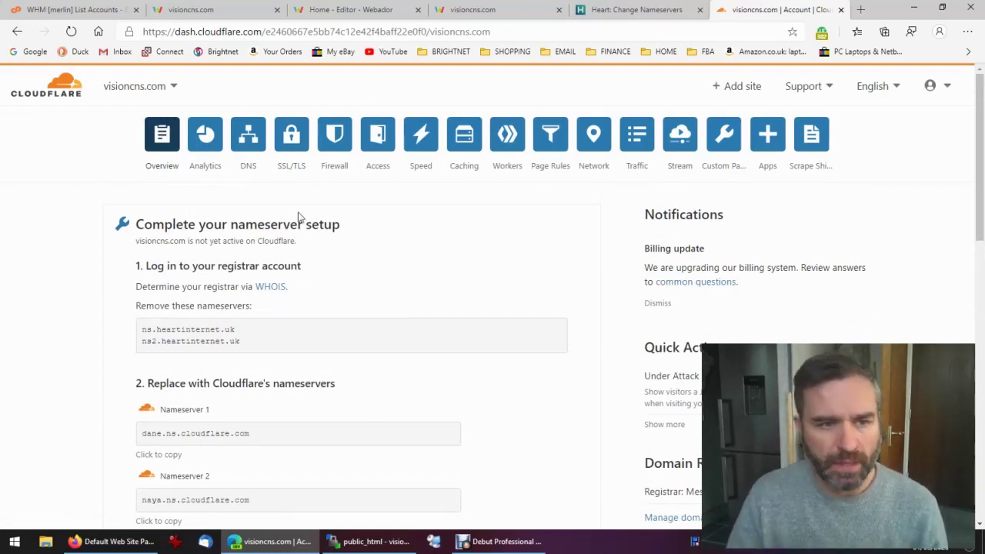
Check visioncns.com's traffic analytics (254 requests in 24 hours), then switch to the Webador site tab
left_click(210, 143)
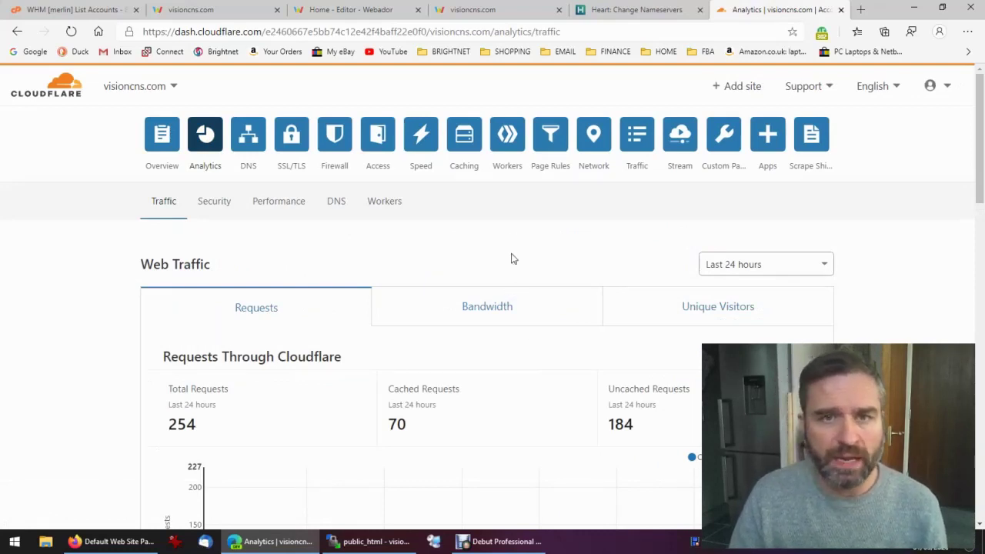
left_click(496, 10)
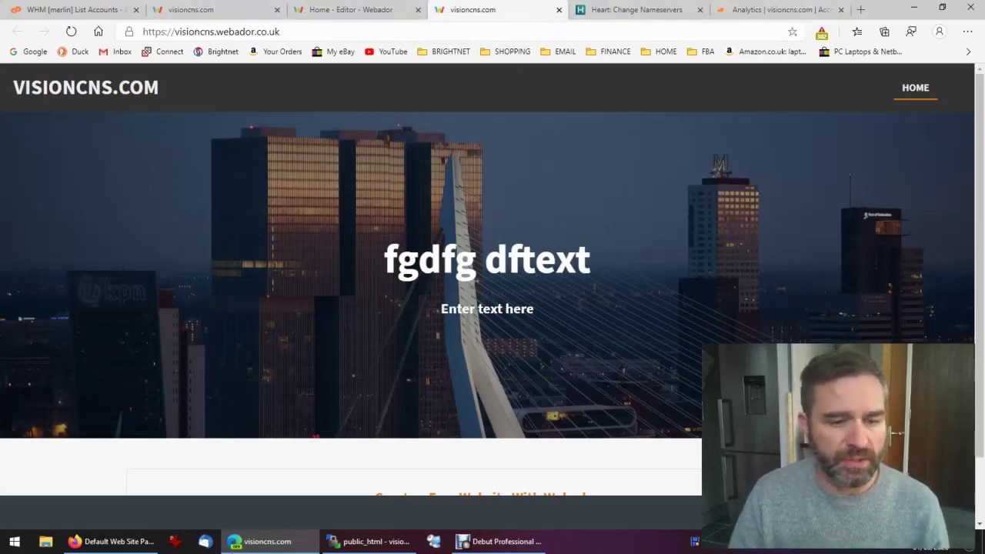
Load the bare visioncns.com address in Firefox, removing the path from the URL
left_click(130, 545)
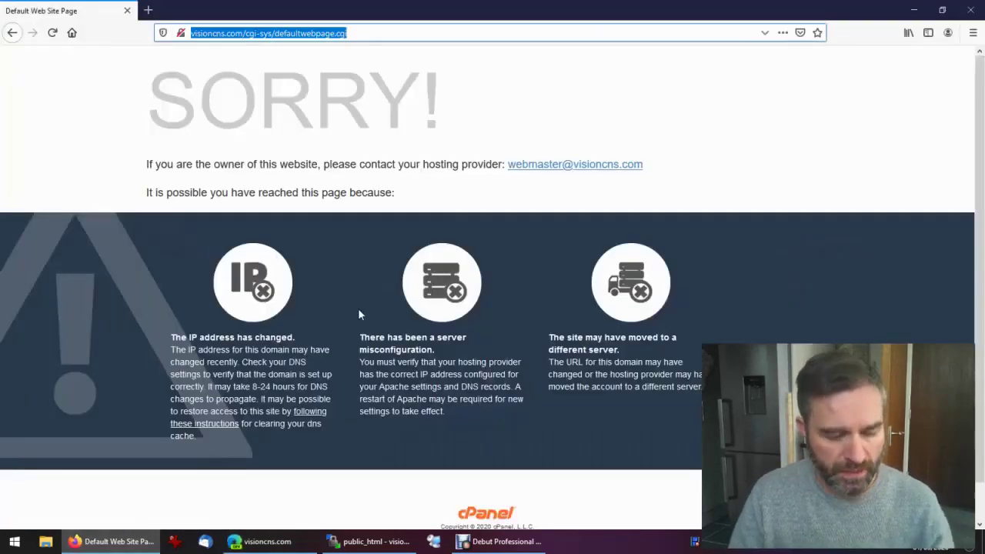
key("End")
key("ctrl+shift+Left")
key("ctrl+shift+Left")
key("ctrl+shift+Left")
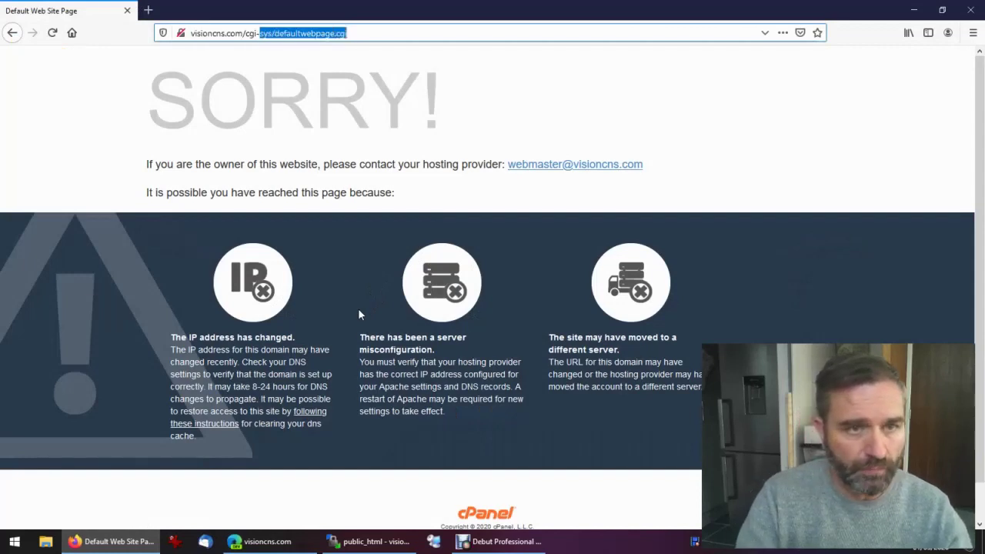
key("BackSpace")
key("BackSpace")
key("BackSpace")
key("BackSpace")
key("BackSpace")
key("BackSpace")
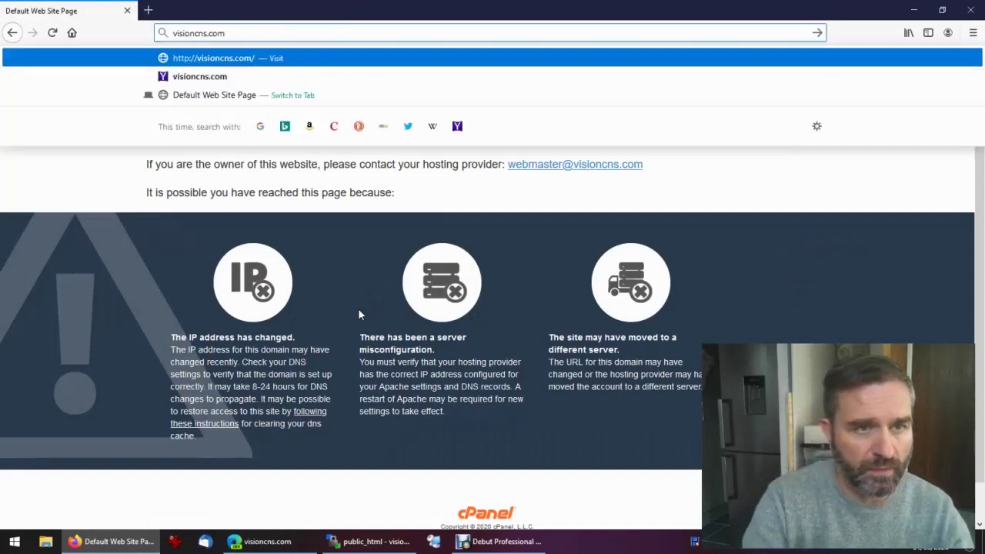
key("Return")
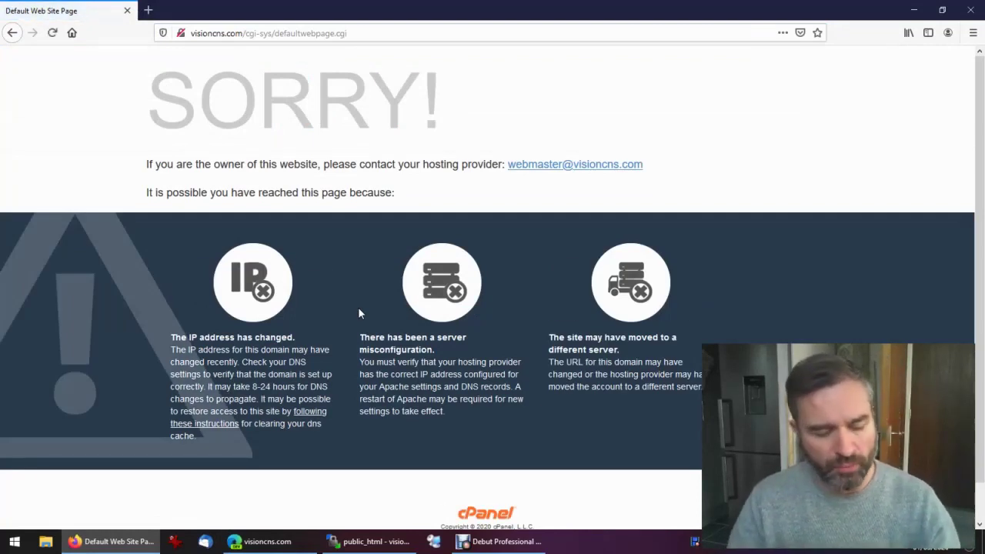
Clear all Firefox history, cookies and cache, then reload visioncns.com twice
key("ctrl+shift+Delete")
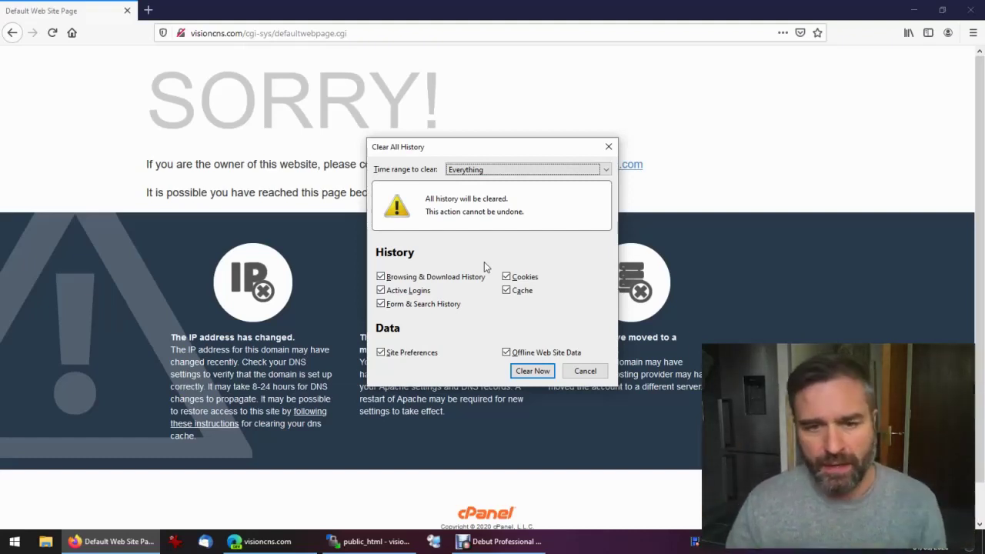
left_click(536, 372)
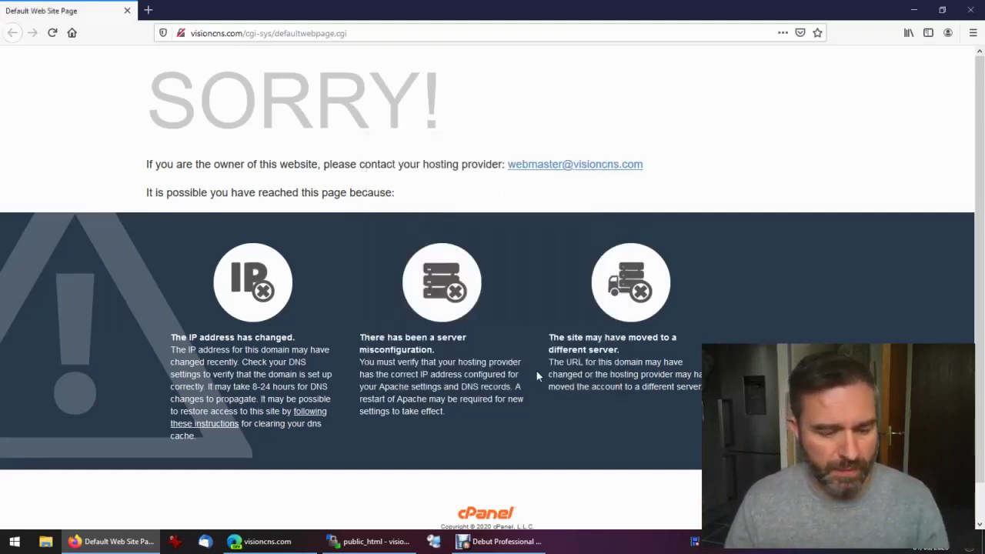
key("F5")
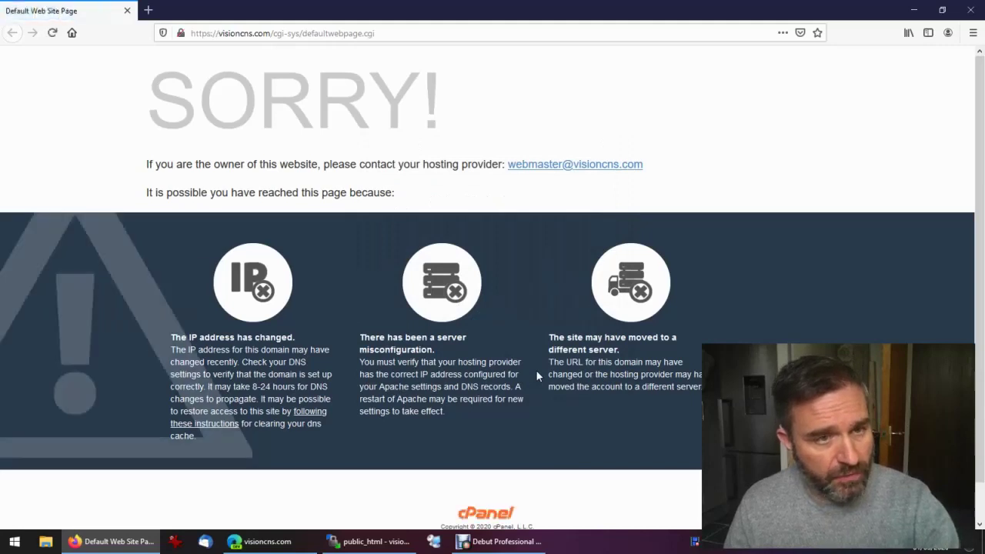
key("F5")
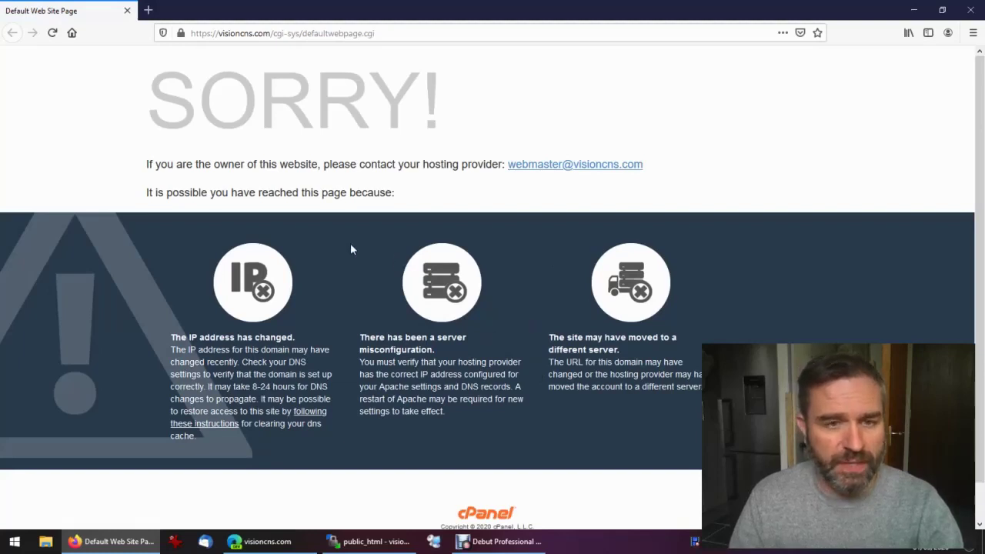
Open visioncns.com in a new Microsoft Edge tab
left_click(260, 541)
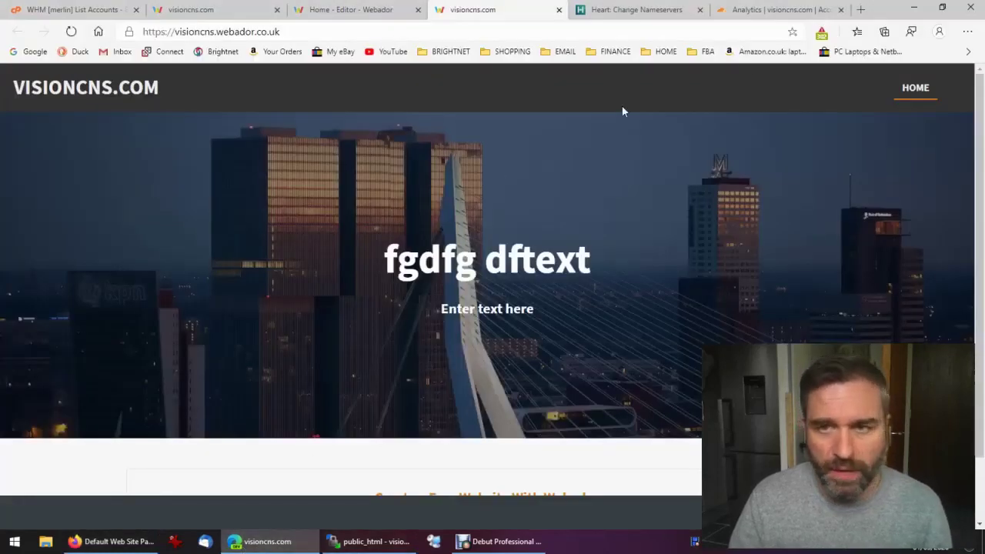
left_click(860, 10)
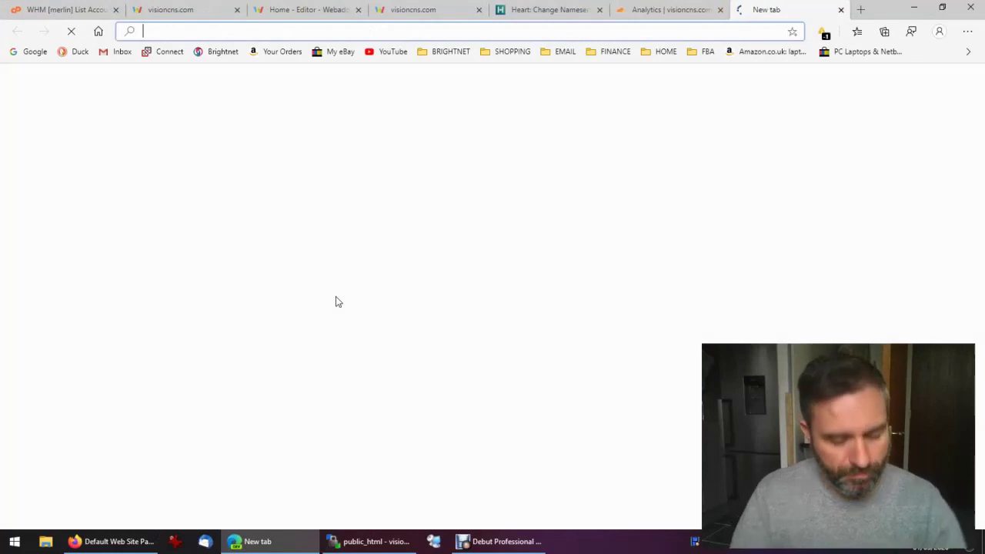
type("vision")
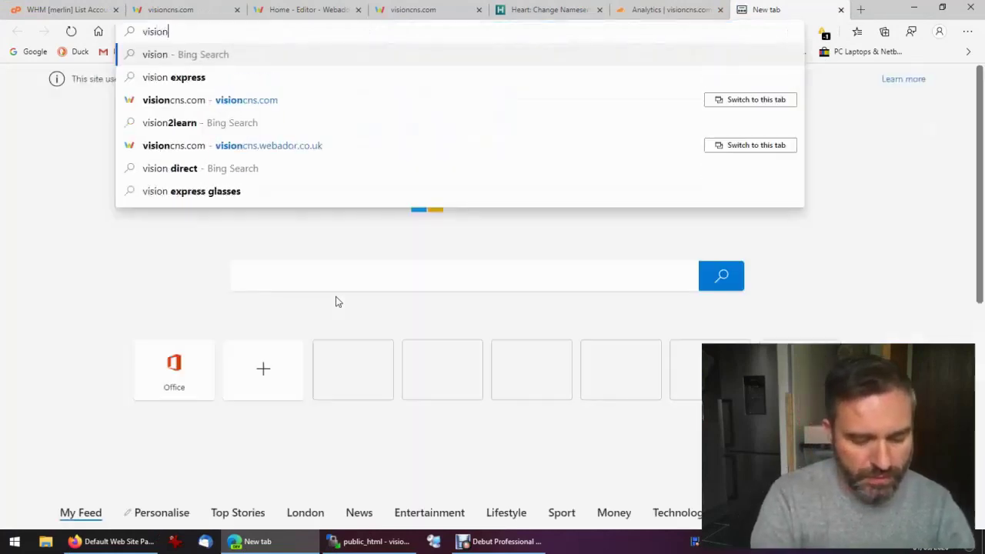
type("cns.com")
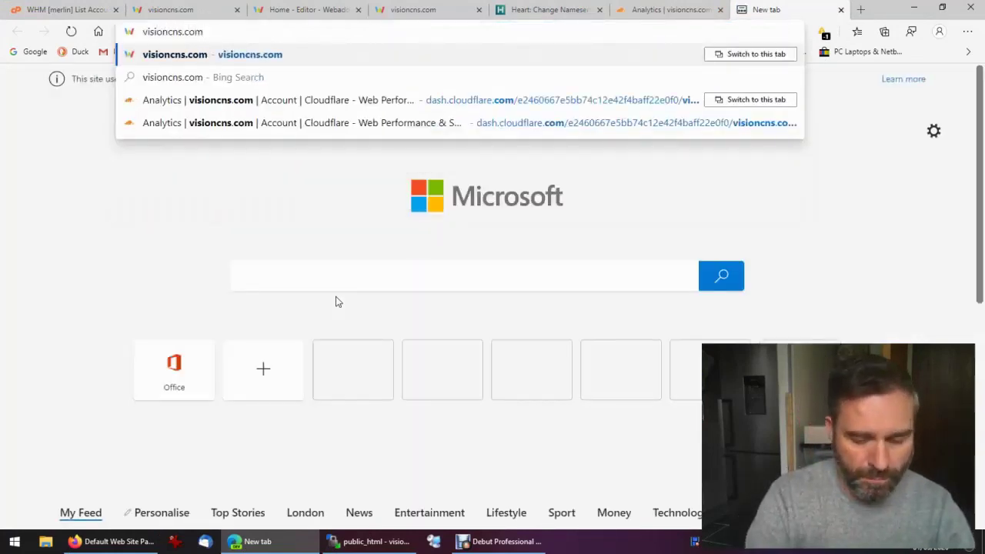
key("Return")
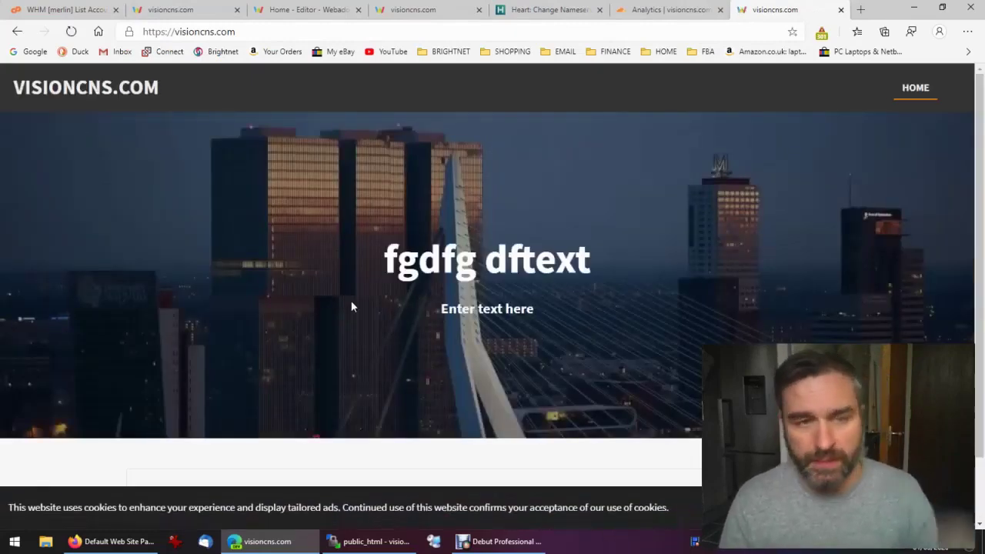
Bring up Edge's clear-browsing-data options, then cancel and close the Settings tab
key("ctrl+shift+Delete")
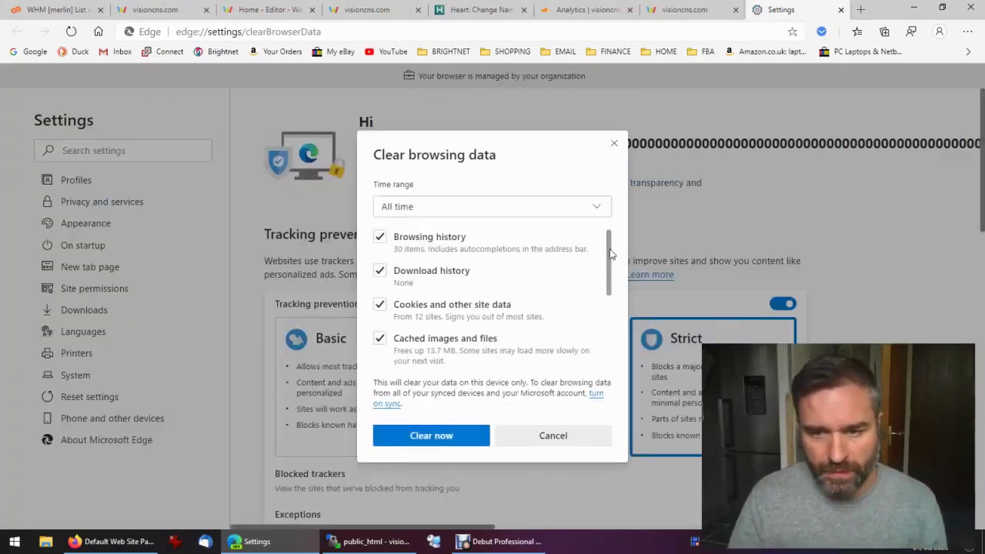
left_click_drag(604, 254, 600, 297)
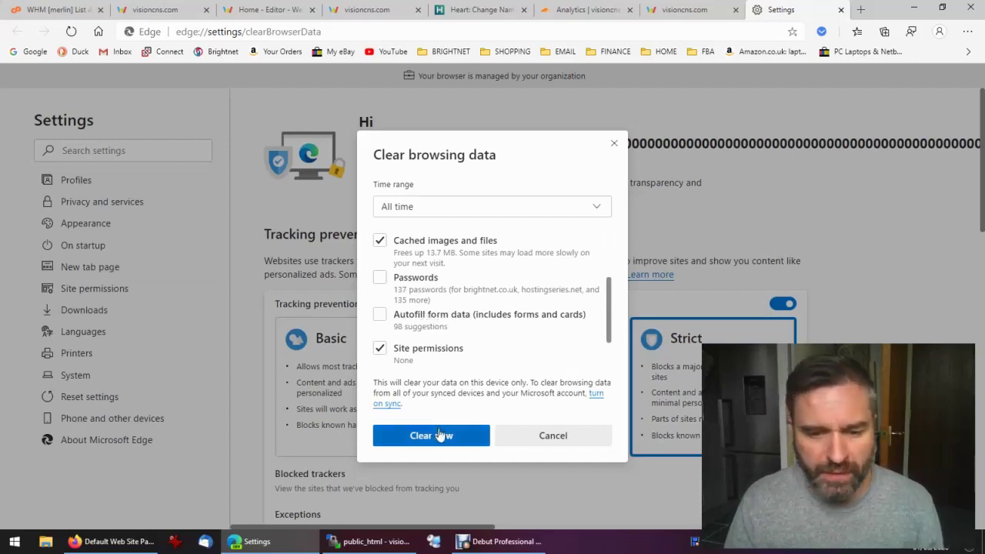
left_click(548, 436)
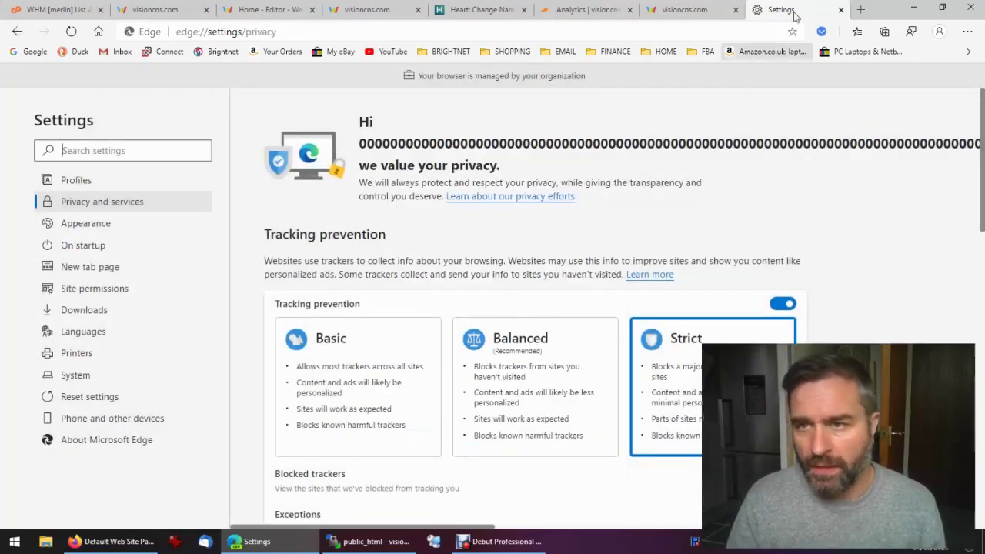
left_click(841, 9)
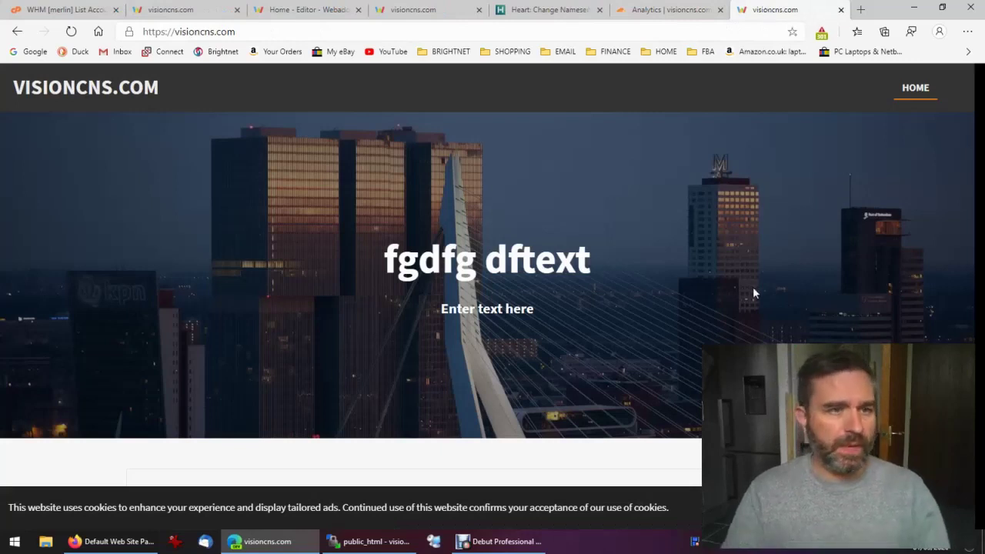